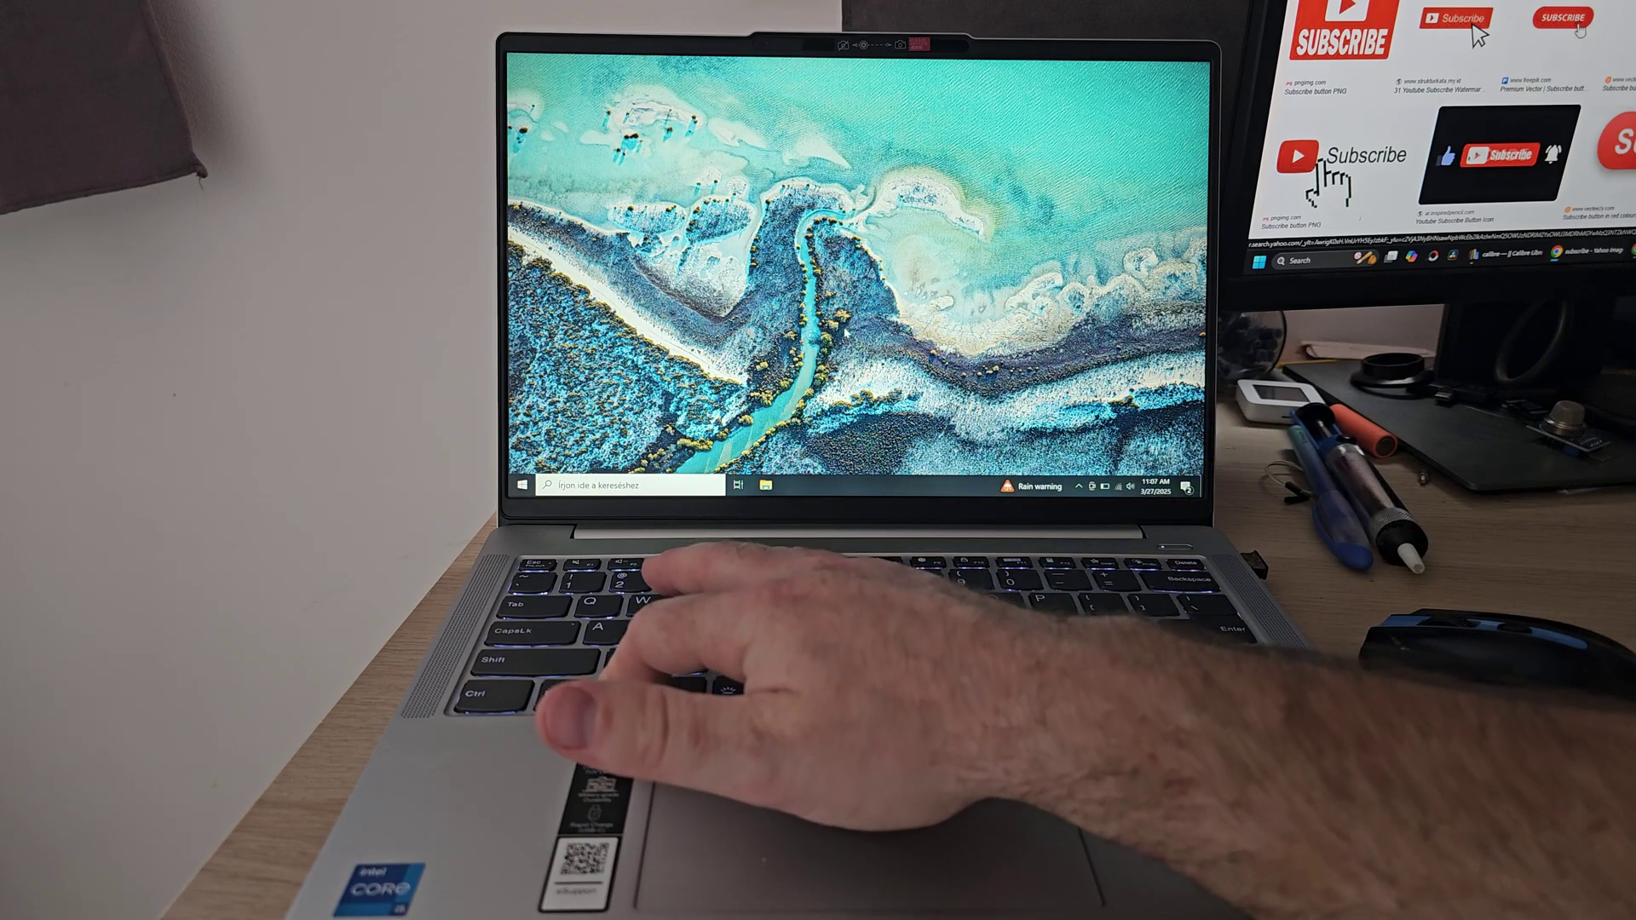
Run devmgmt.msc and expand Mice and other pointing devices to show the HID-compliant mouse
key("super+r")
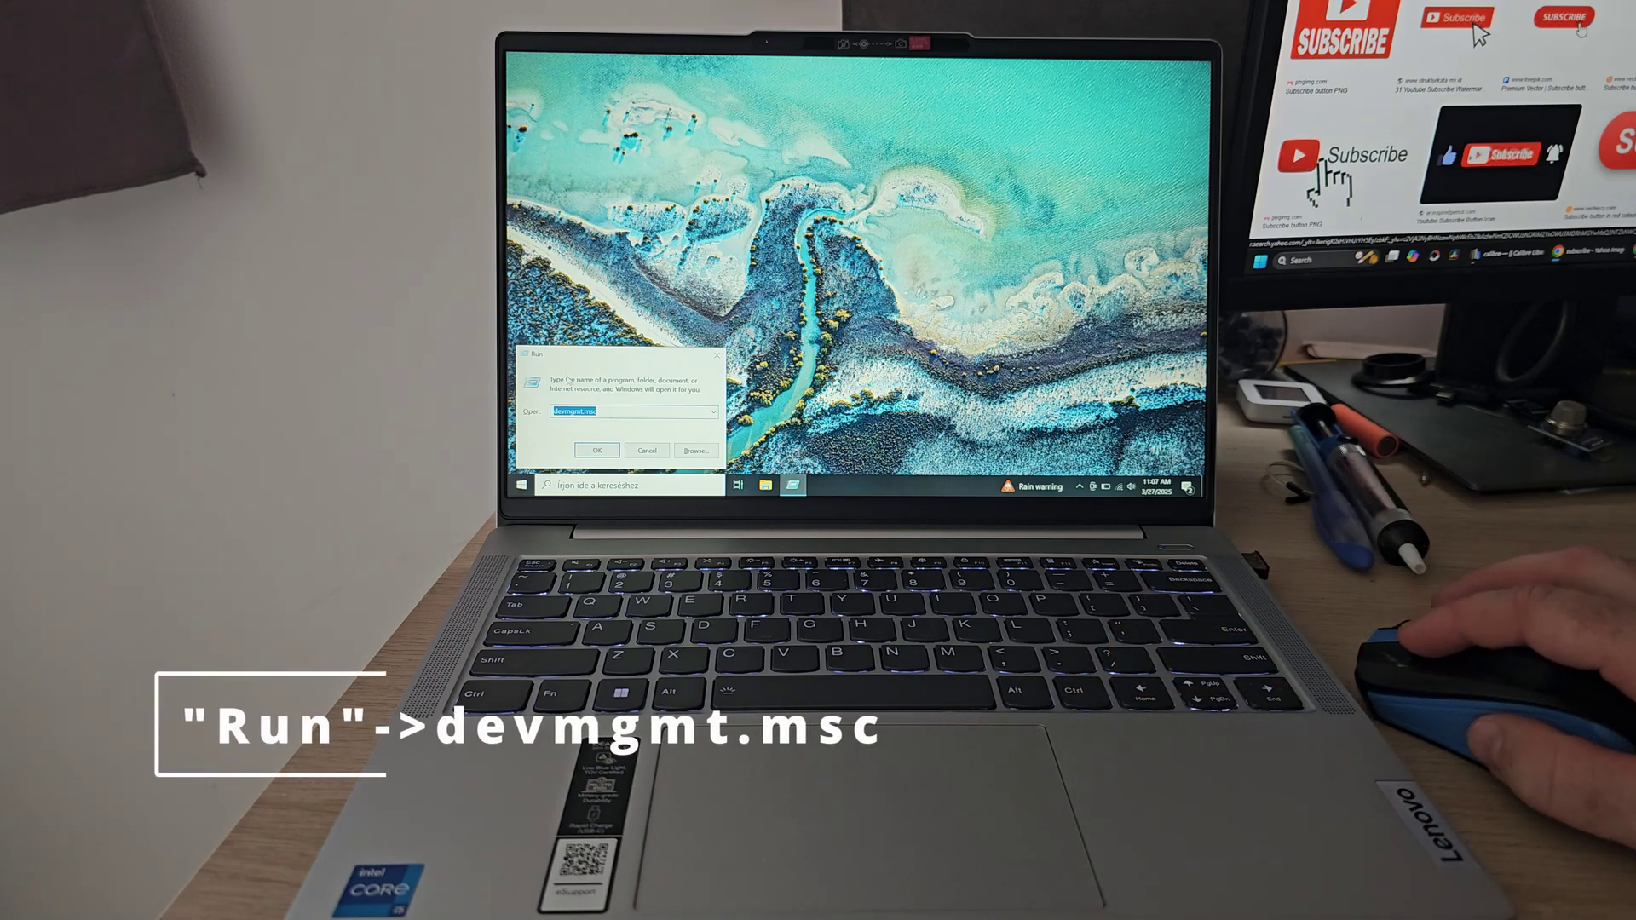
double_click(607, 412)
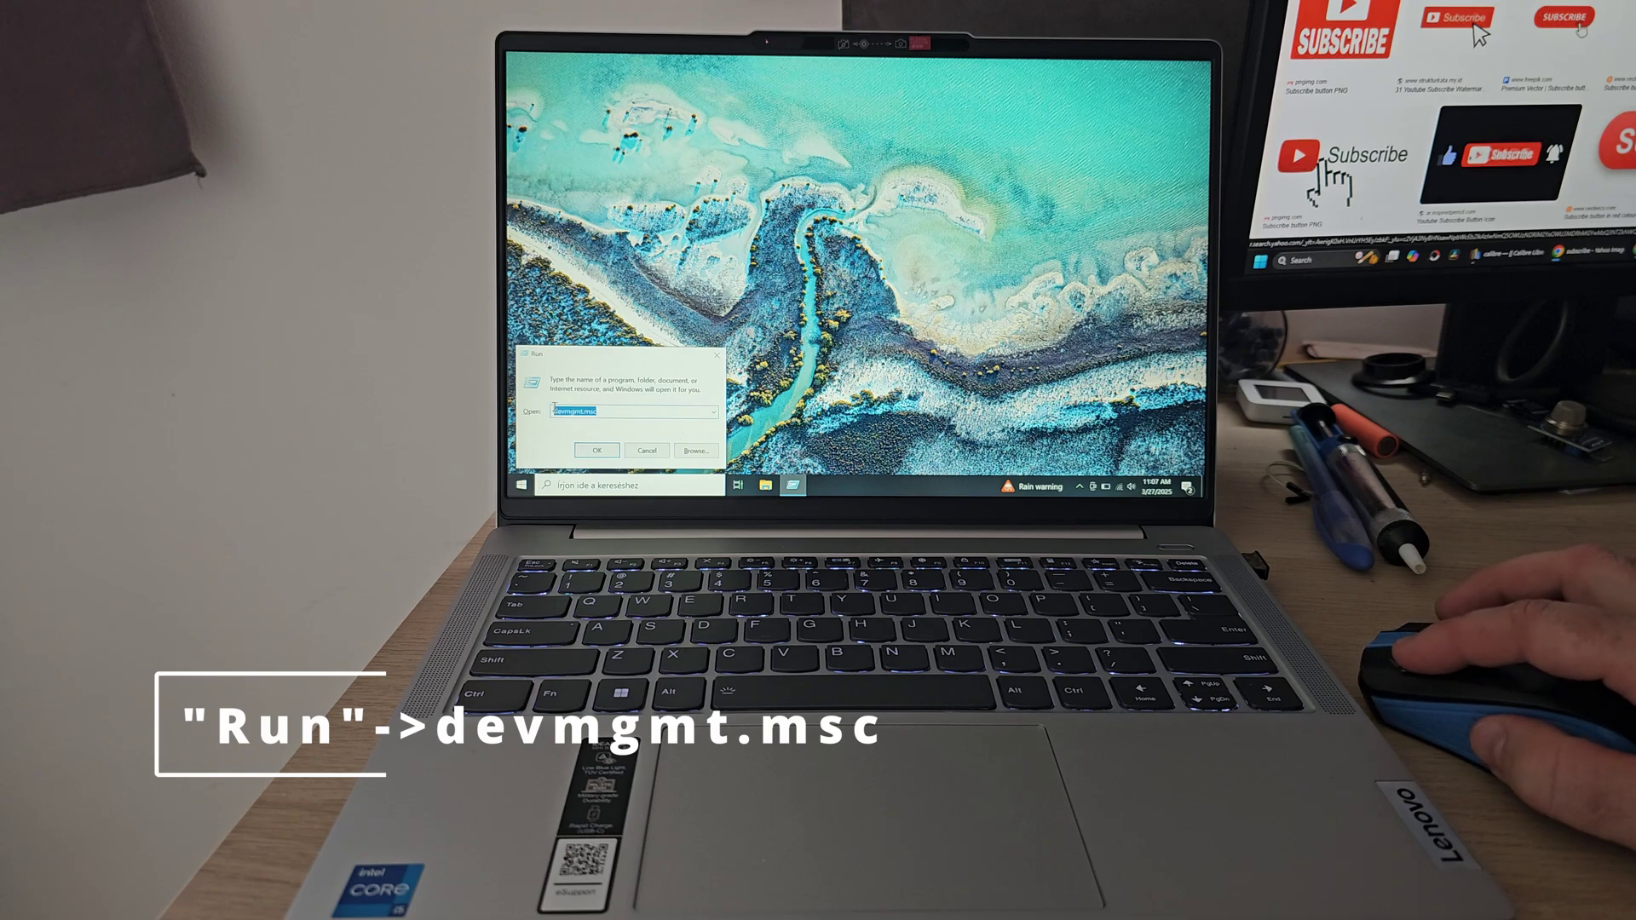
left_click(598, 451)
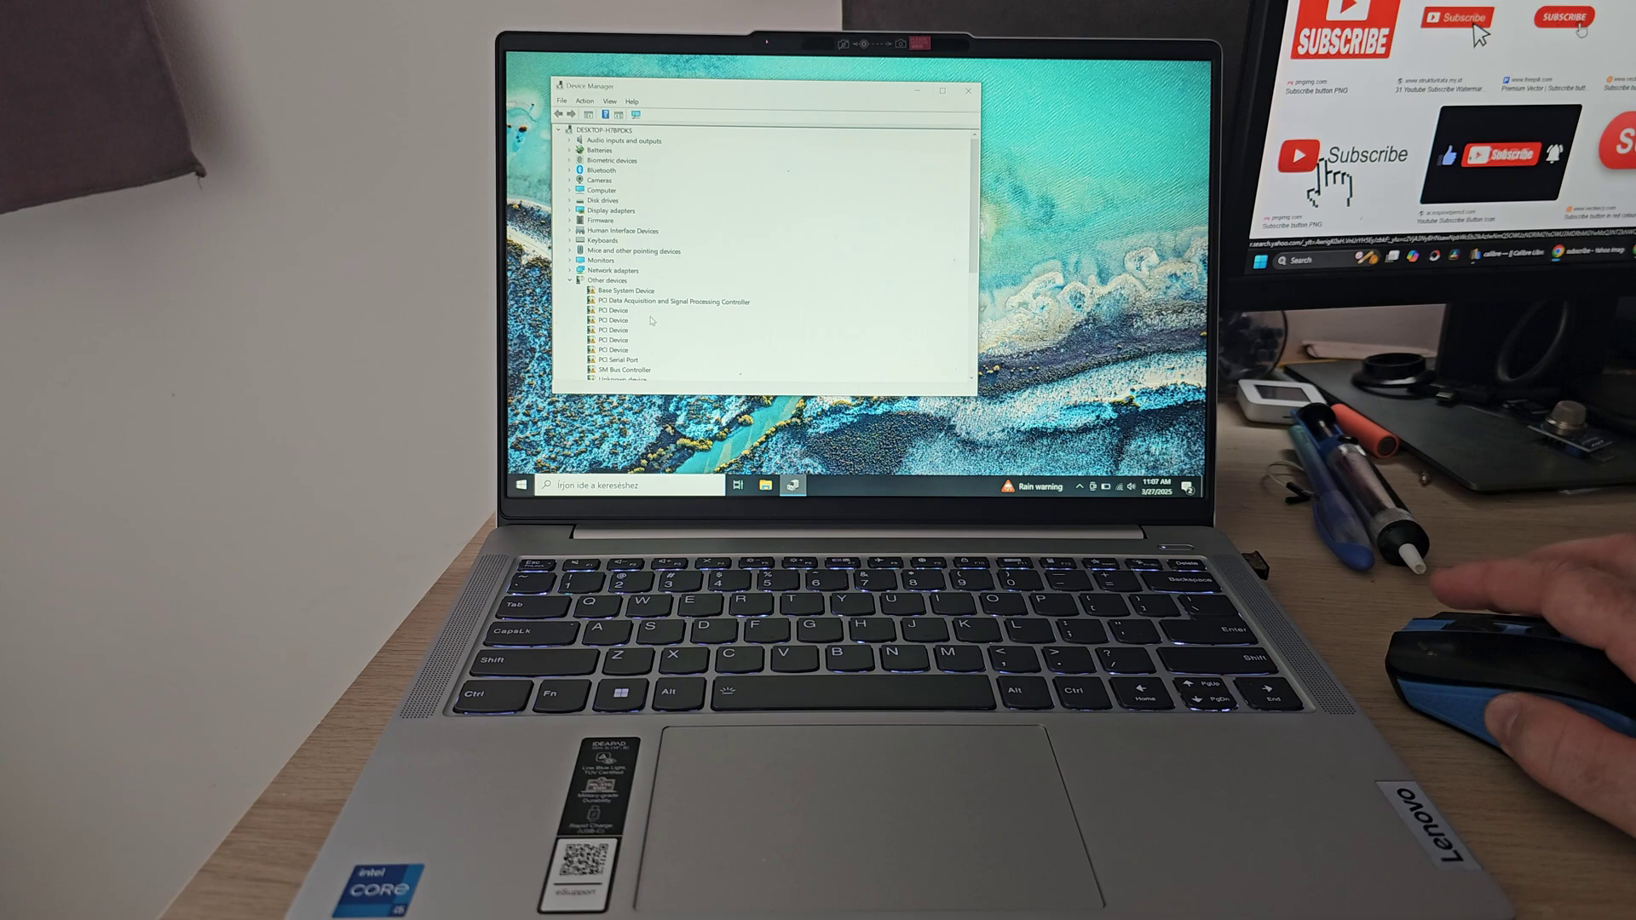
scroll(645, 311, "down", 3)
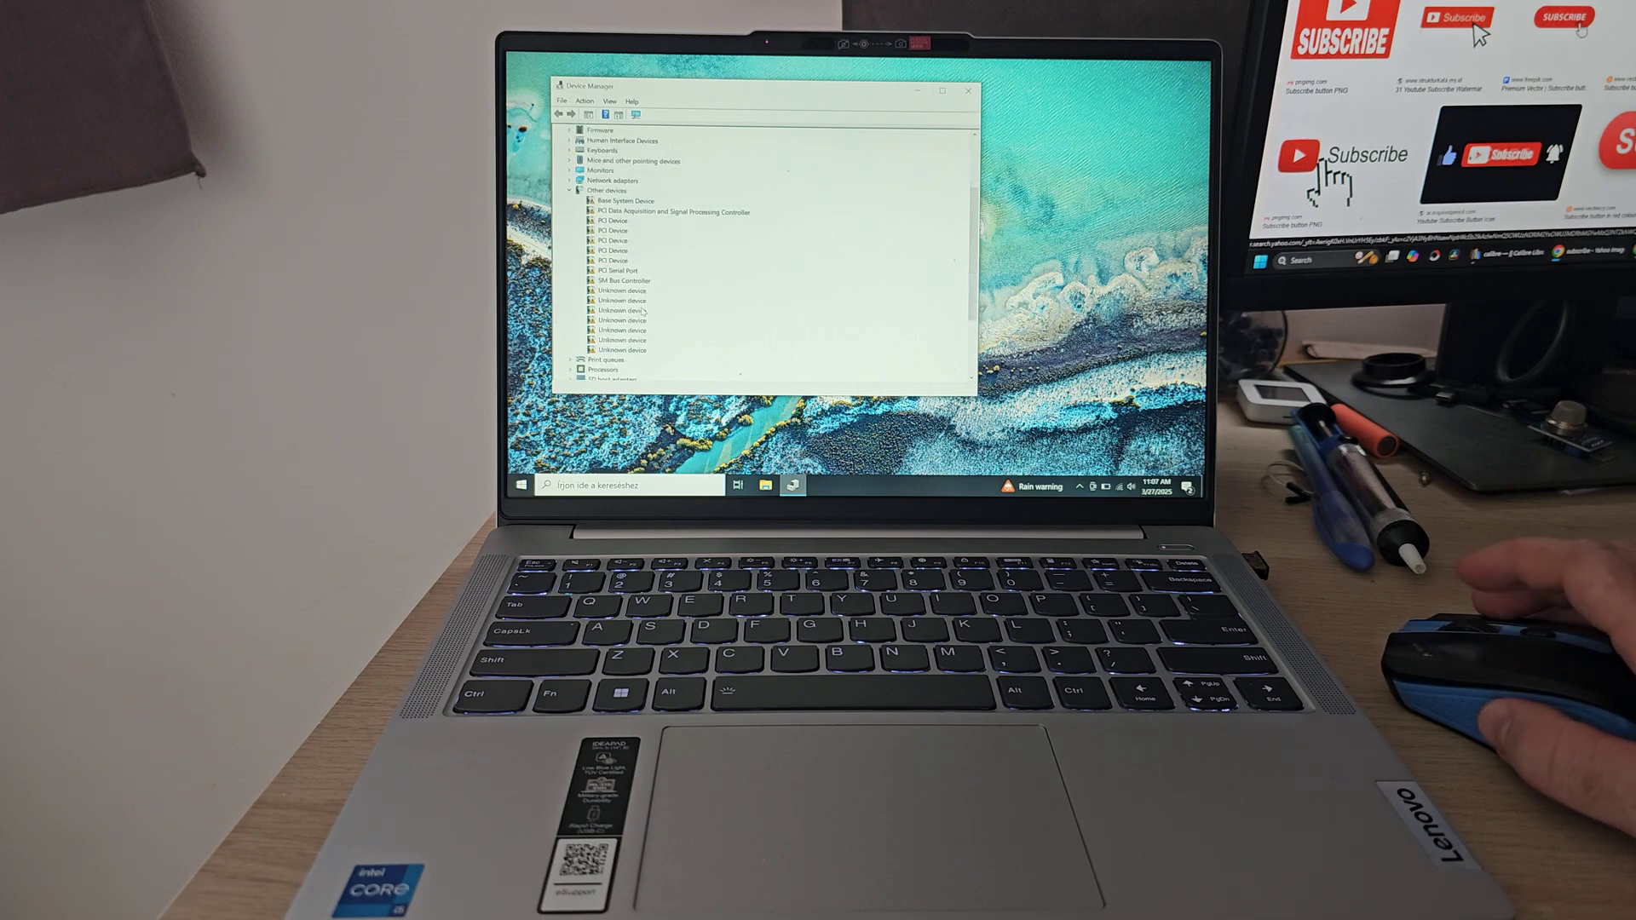
scroll(644, 311, "up", 1)
scroll(645, 311, "up", 1)
scroll(644, 311, "up", 1)
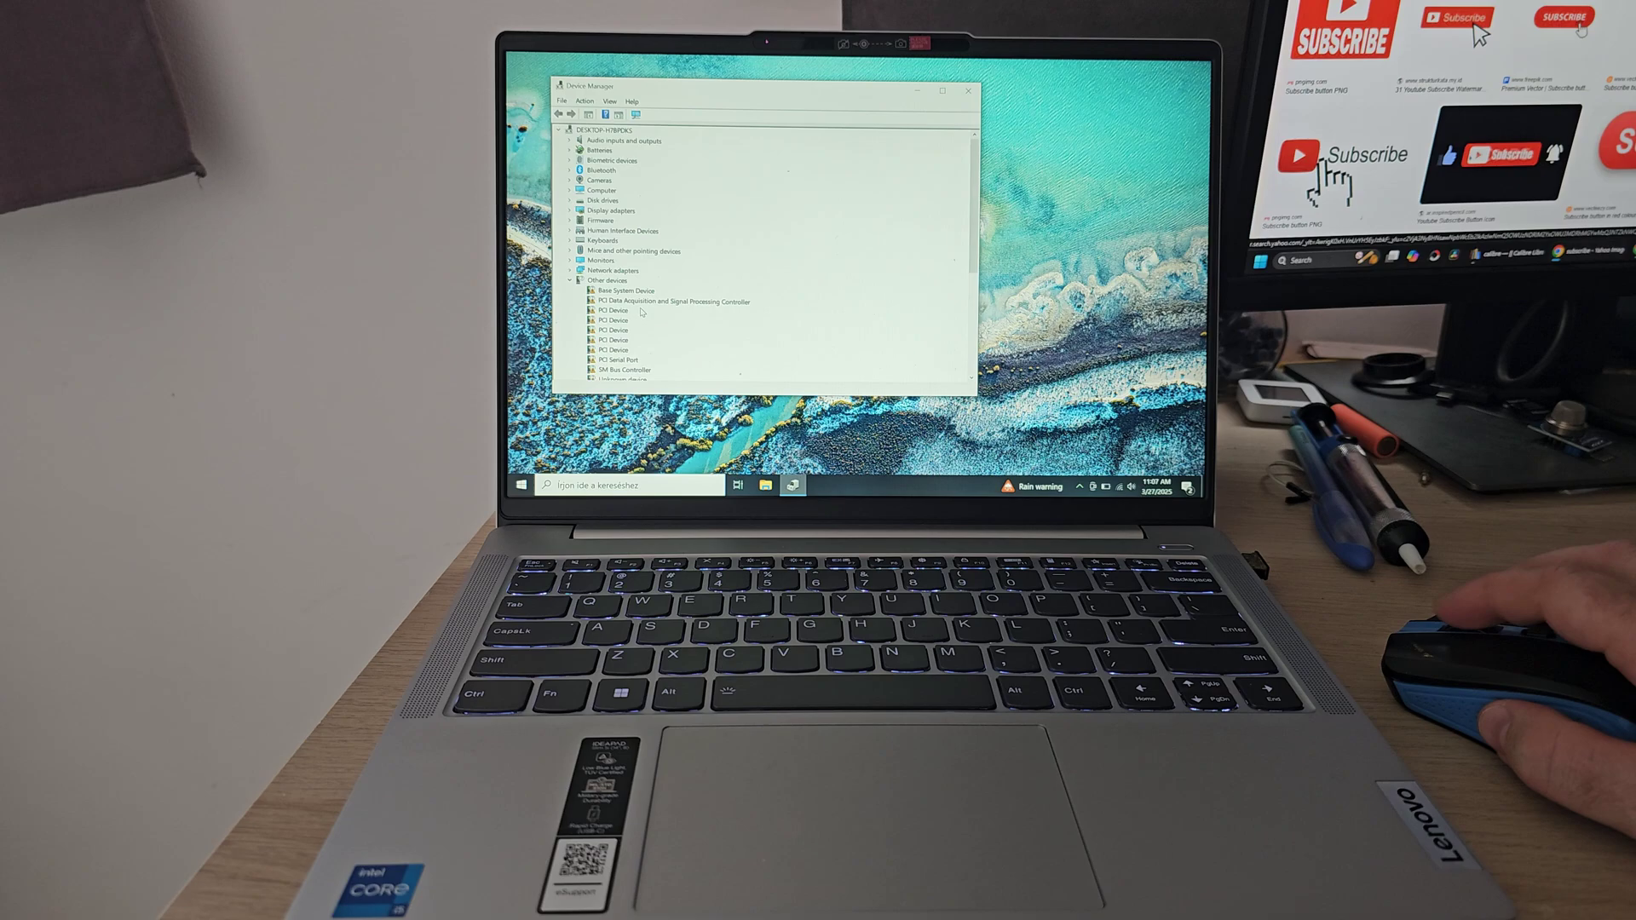
scroll(642, 311, "down", 3)
scroll(642, 310, "down", 2)
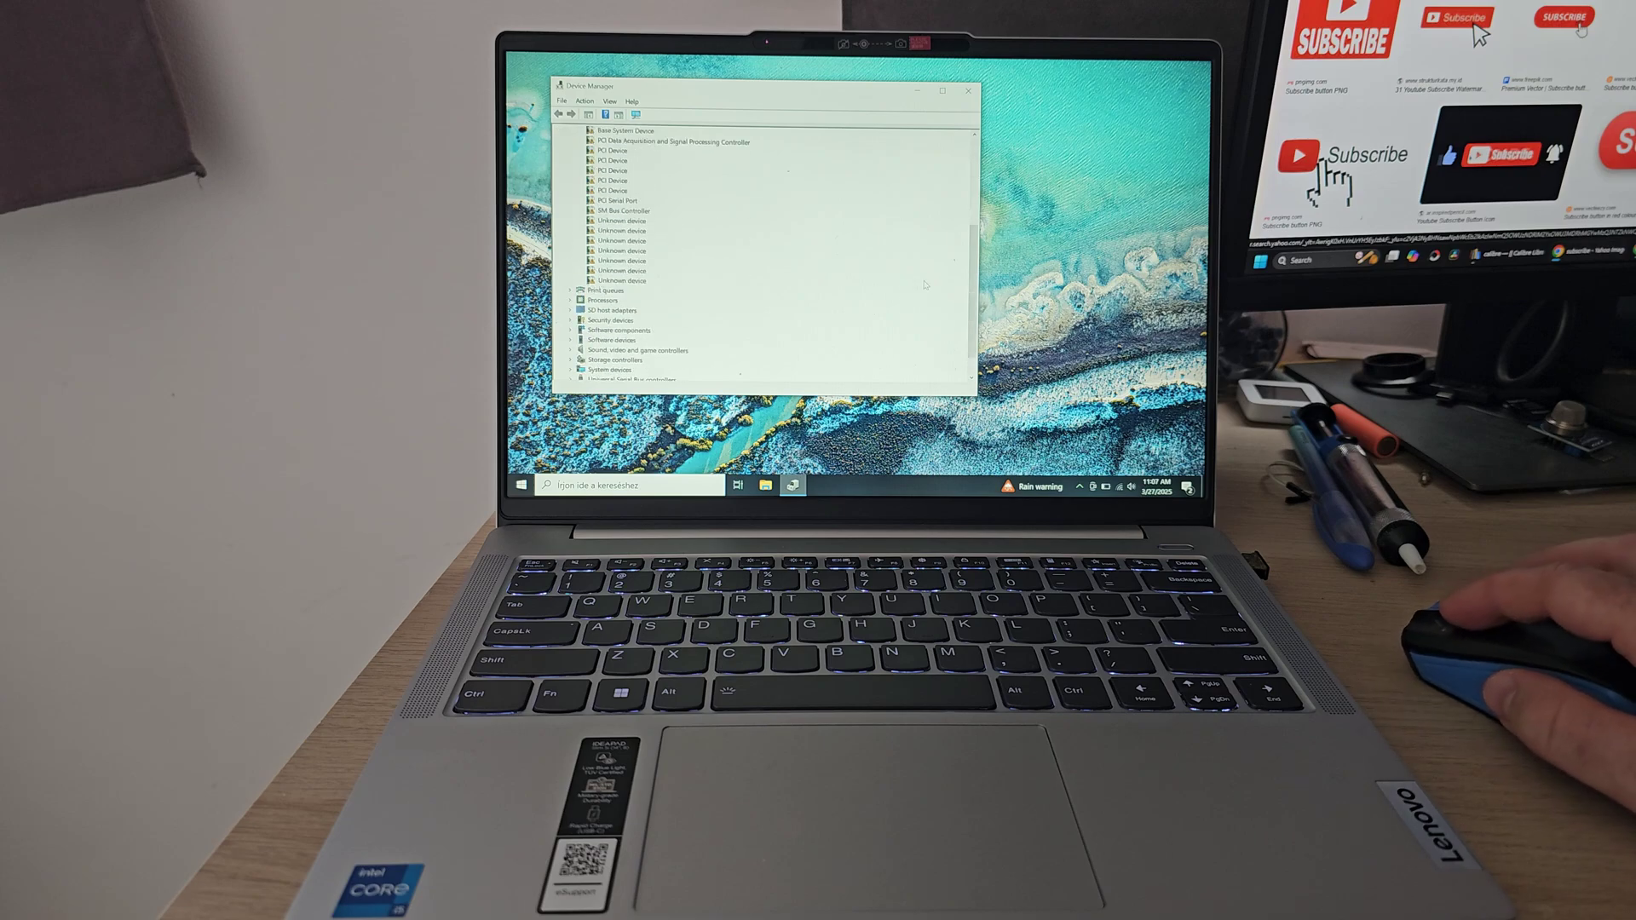
scroll(641, 311, "up", 3)
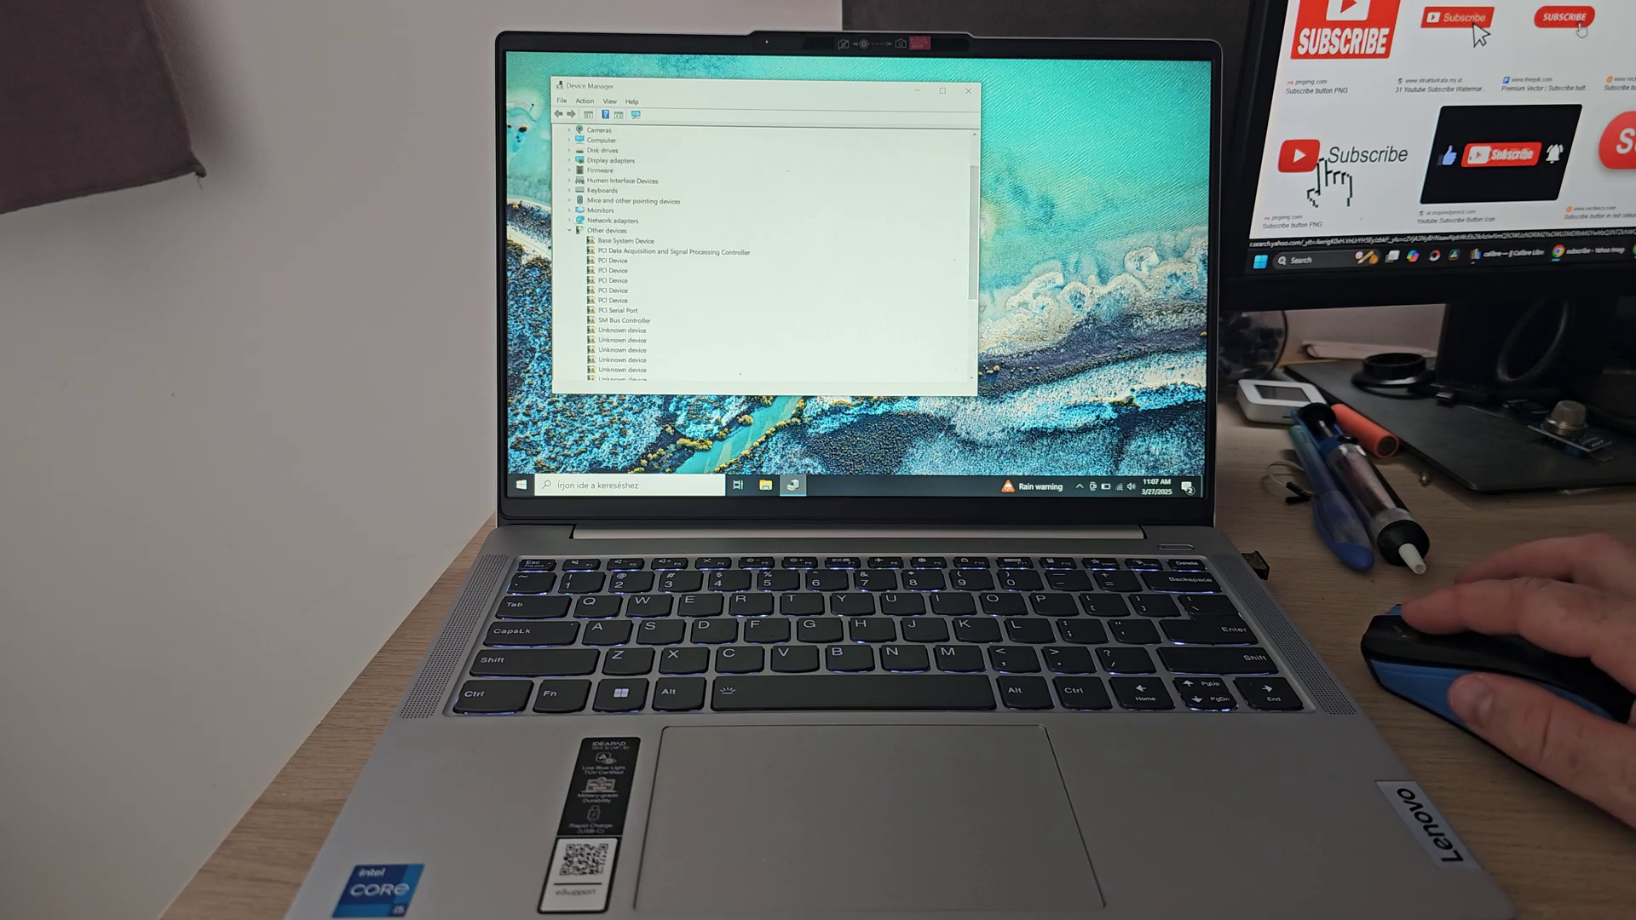
scroll(642, 310, "up", 1)
left_click(571, 201)
left_click(624, 209)
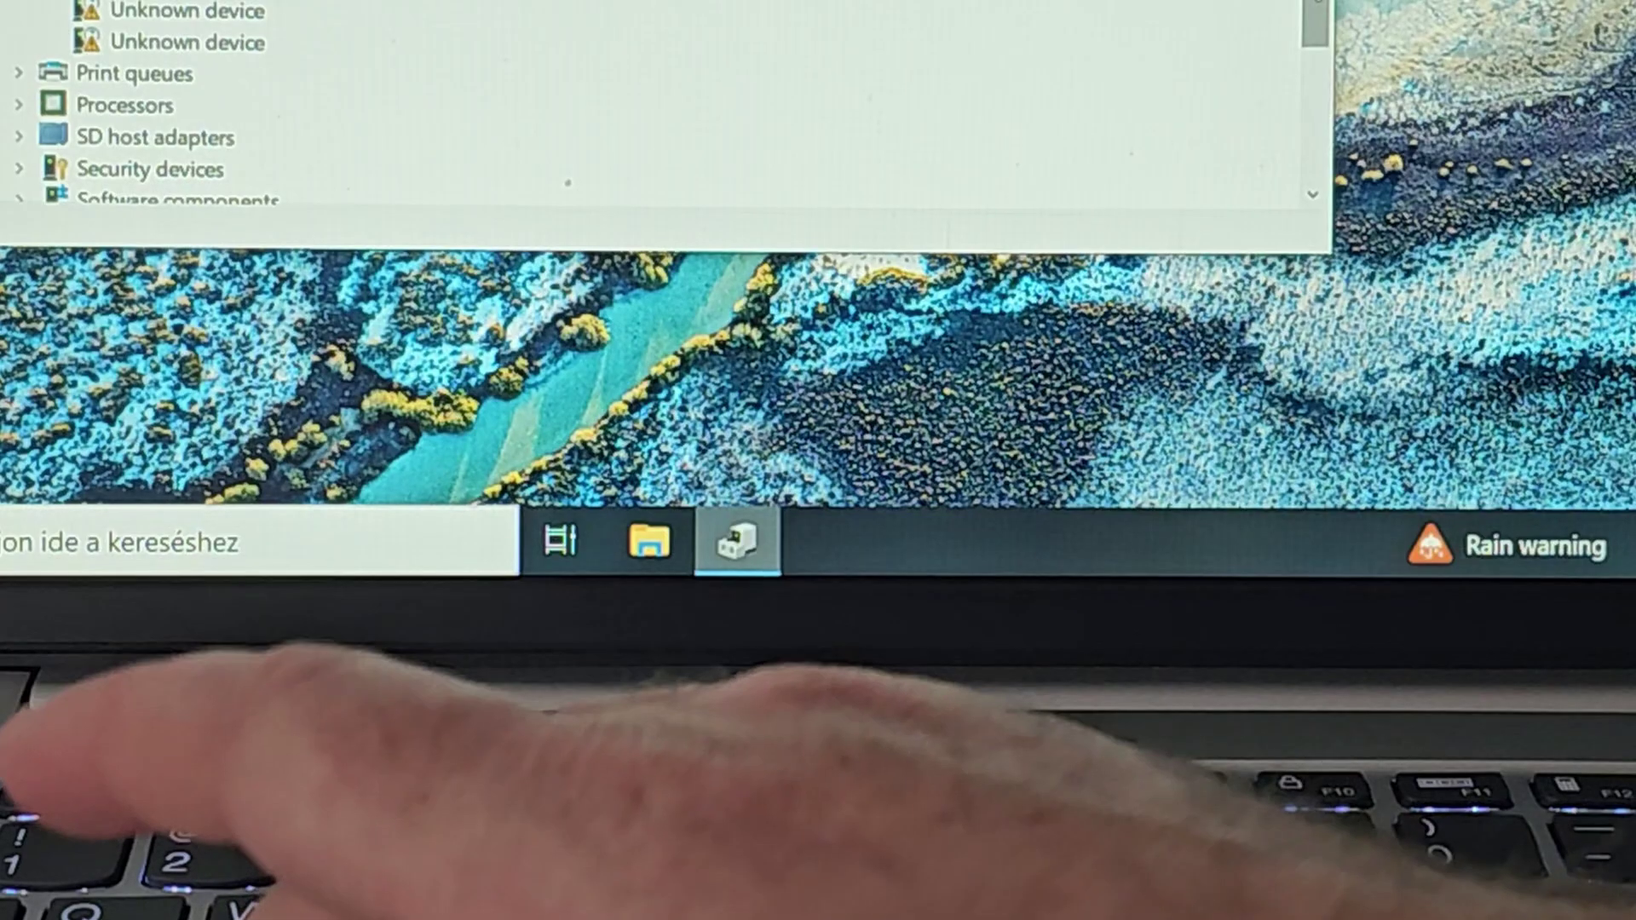
Launch Firefox on Lenovo Support, request the Service Bridge download and agree to its terms
key("super")
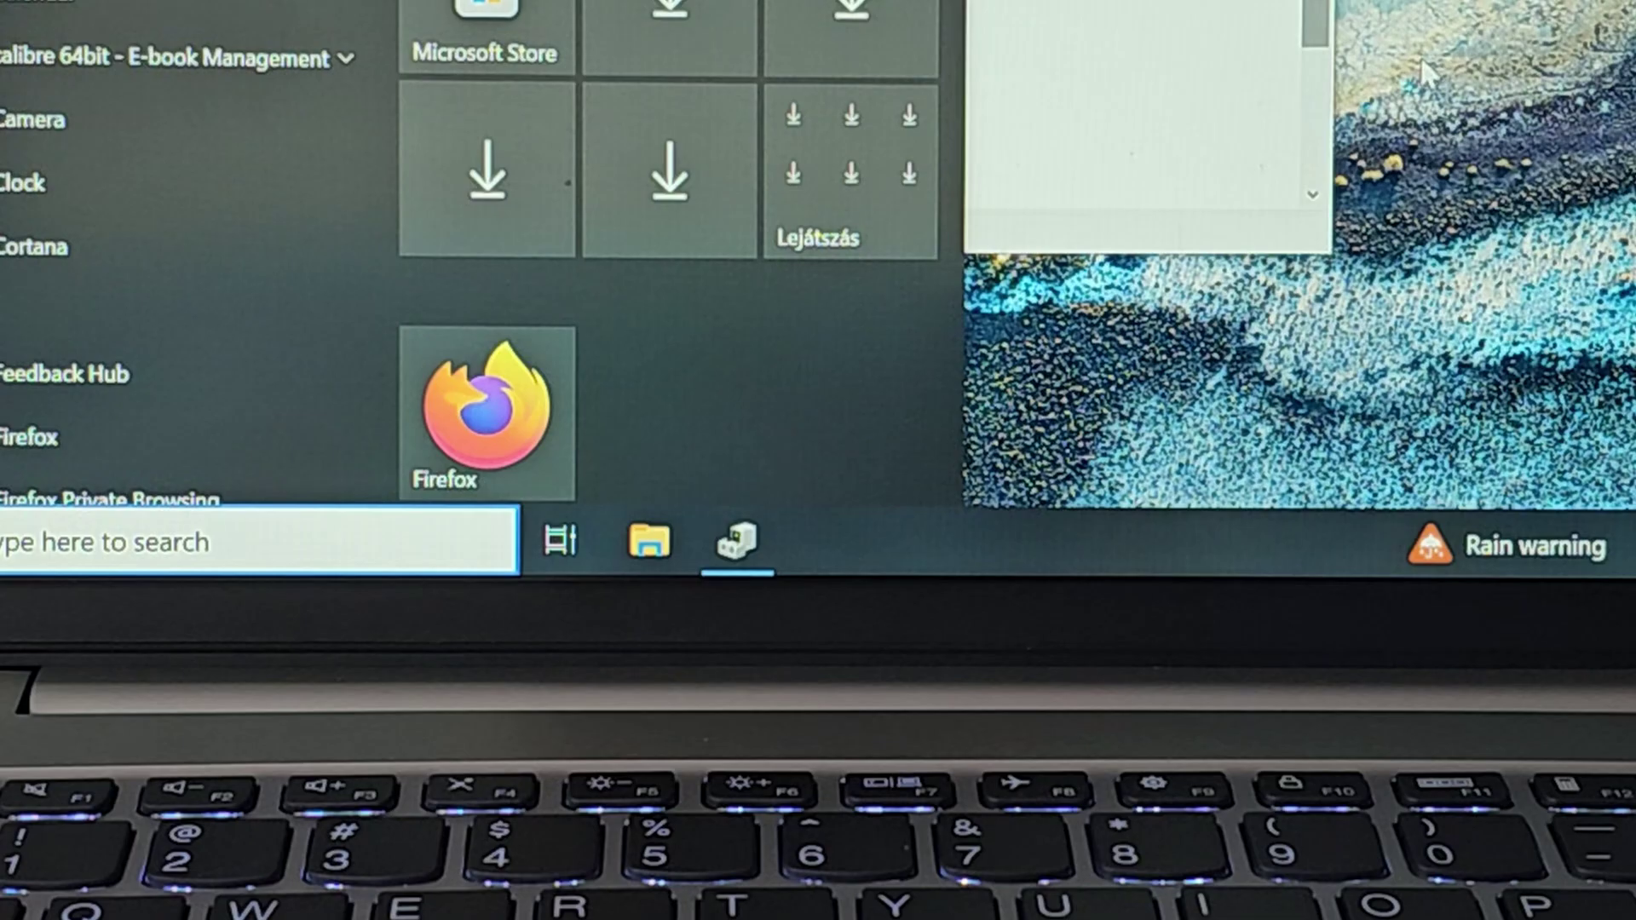
left_click(466, 358)
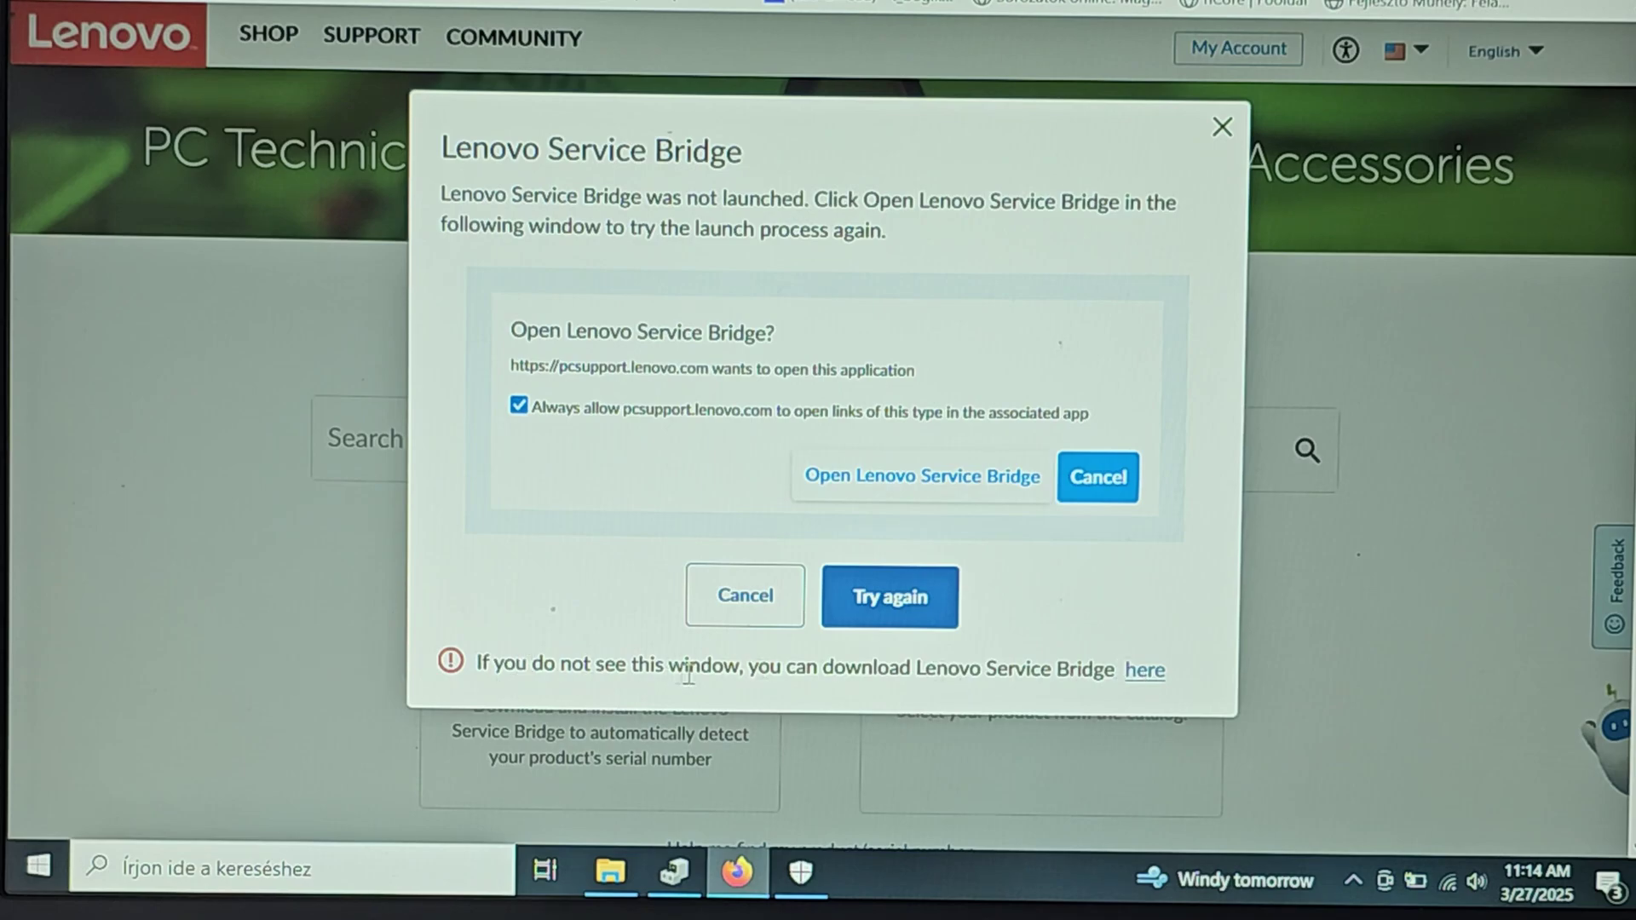
left_click(1139, 673)
left_click(468, 506)
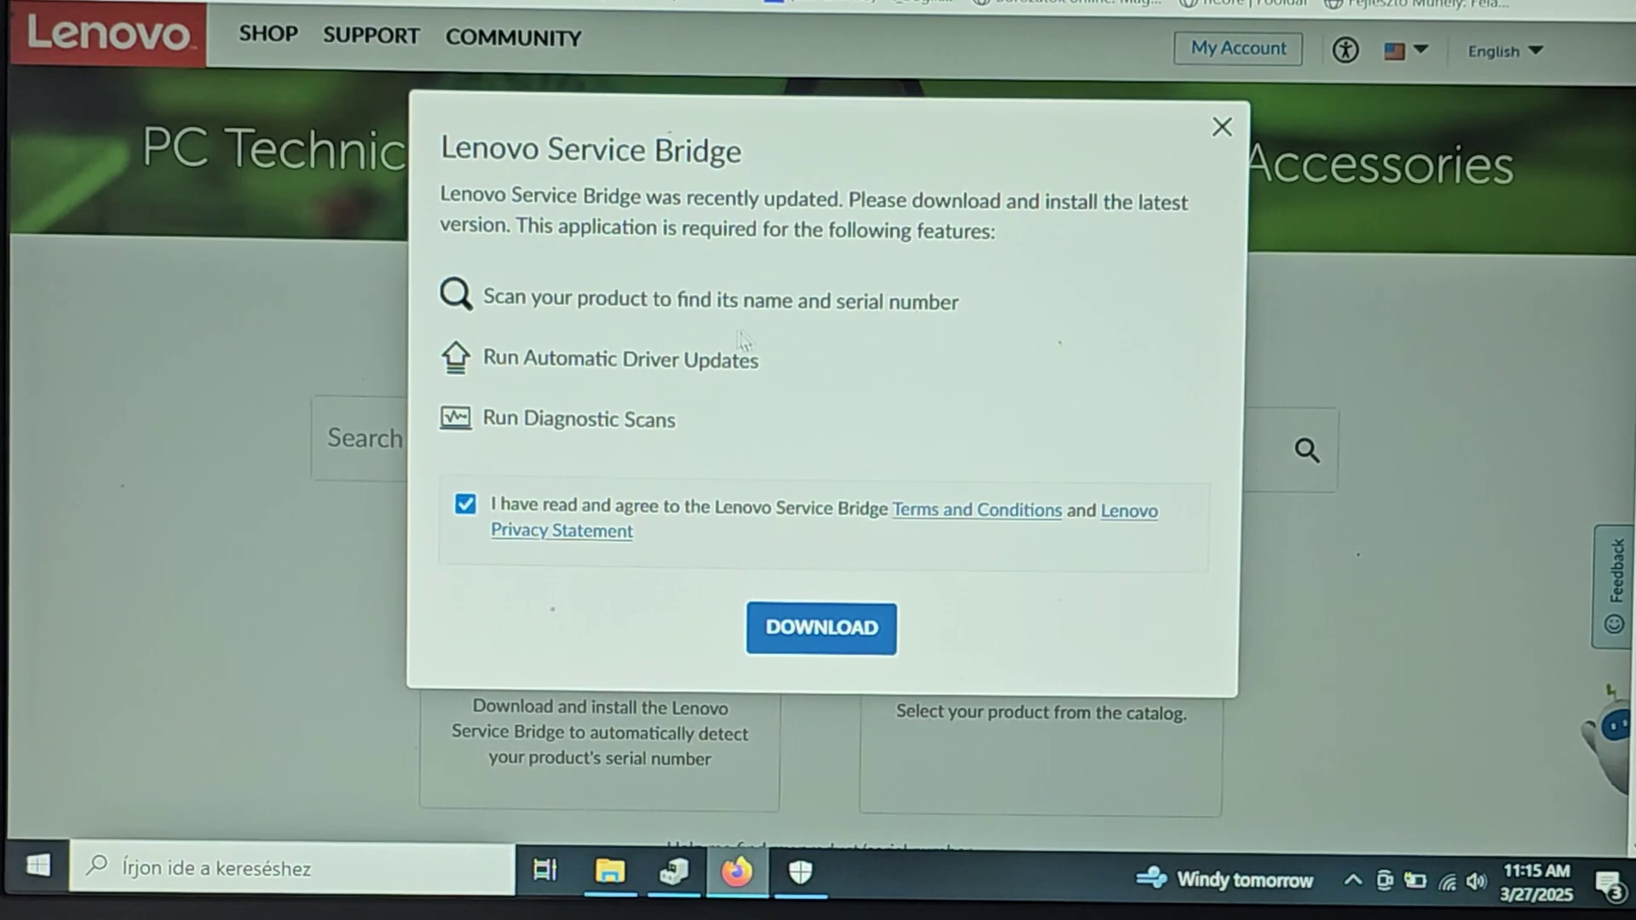
left_click_drag(503, 356, 777, 376)
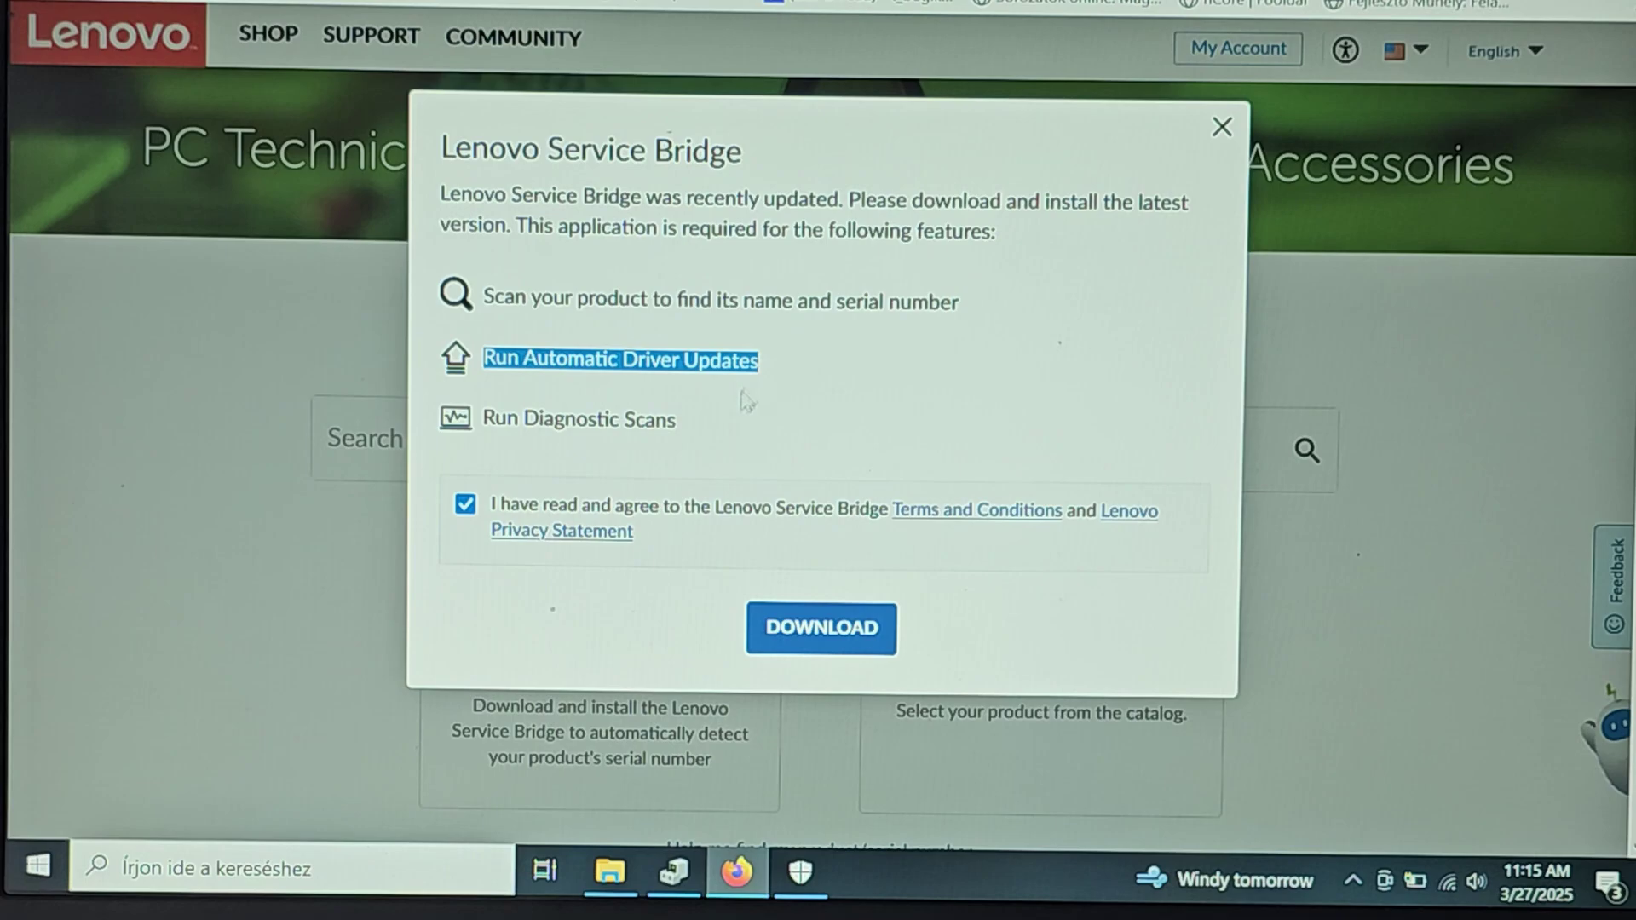
left_click_drag(676, 421, 435, 406)
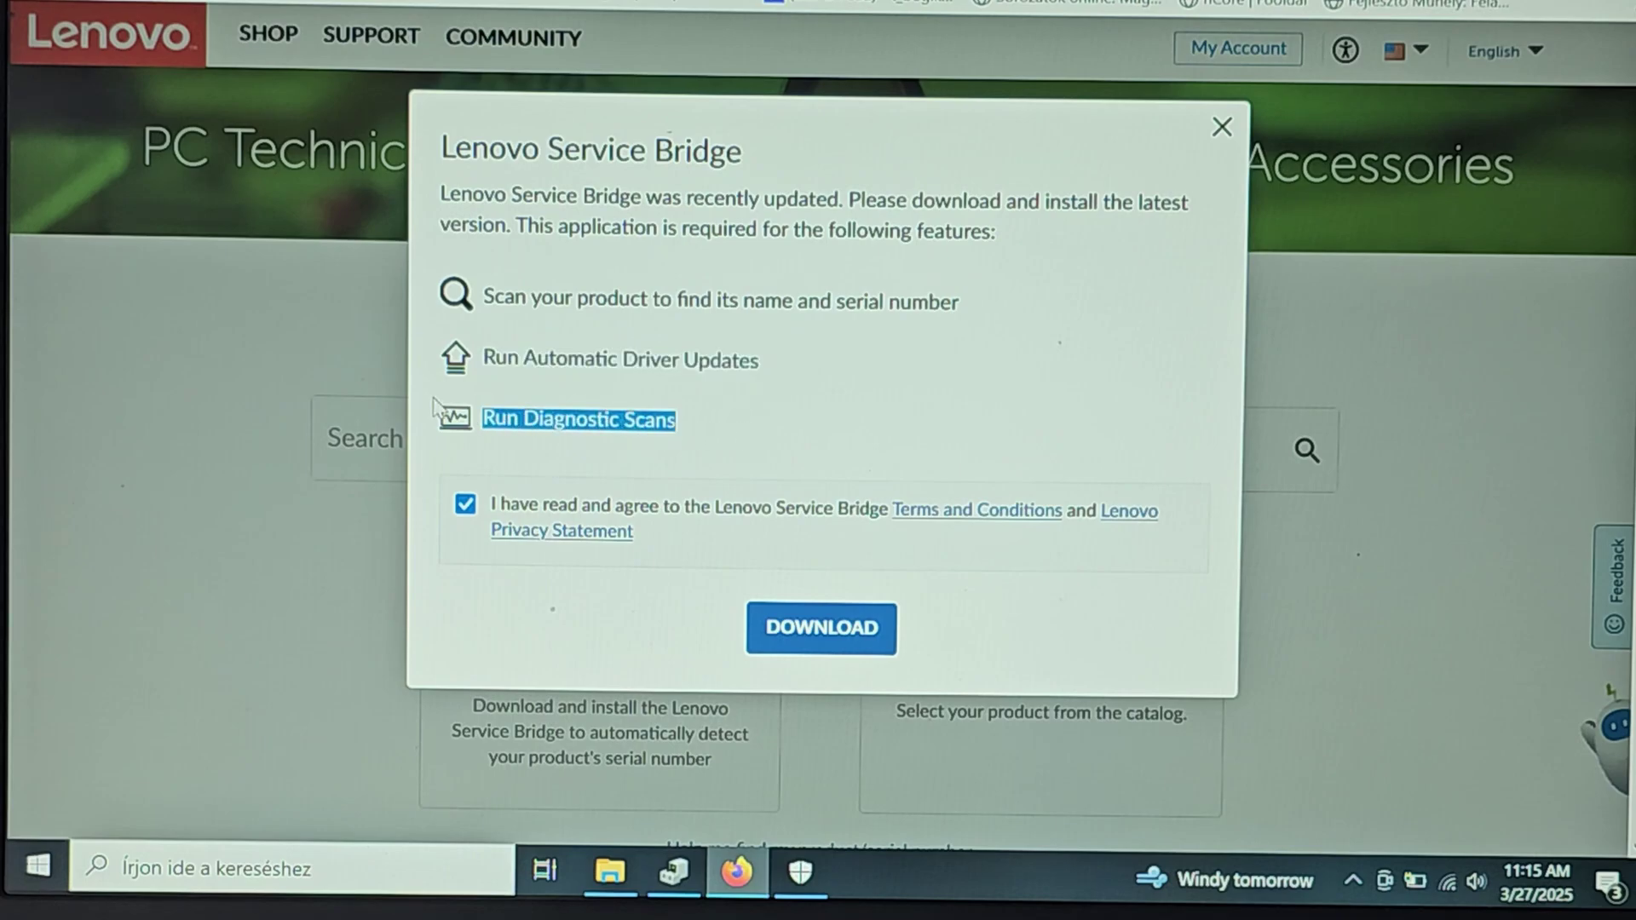
Save LSBSetup.exe from Lenovo Support and run its setup wizard through to Finish
left_click(859, 652)
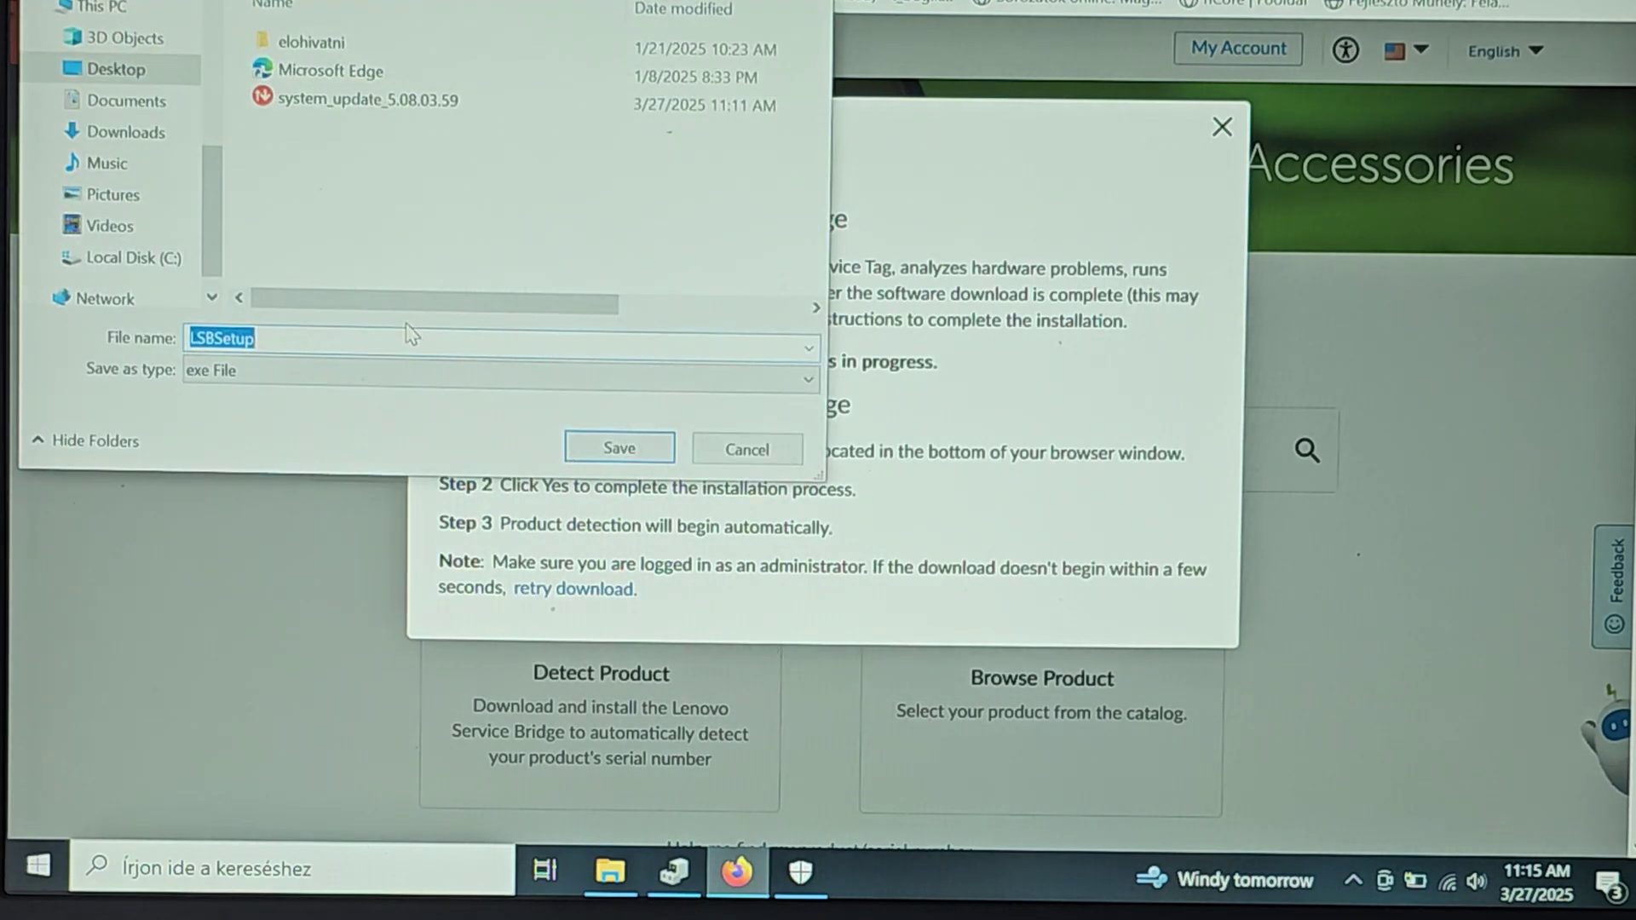
left_click(620, 450)
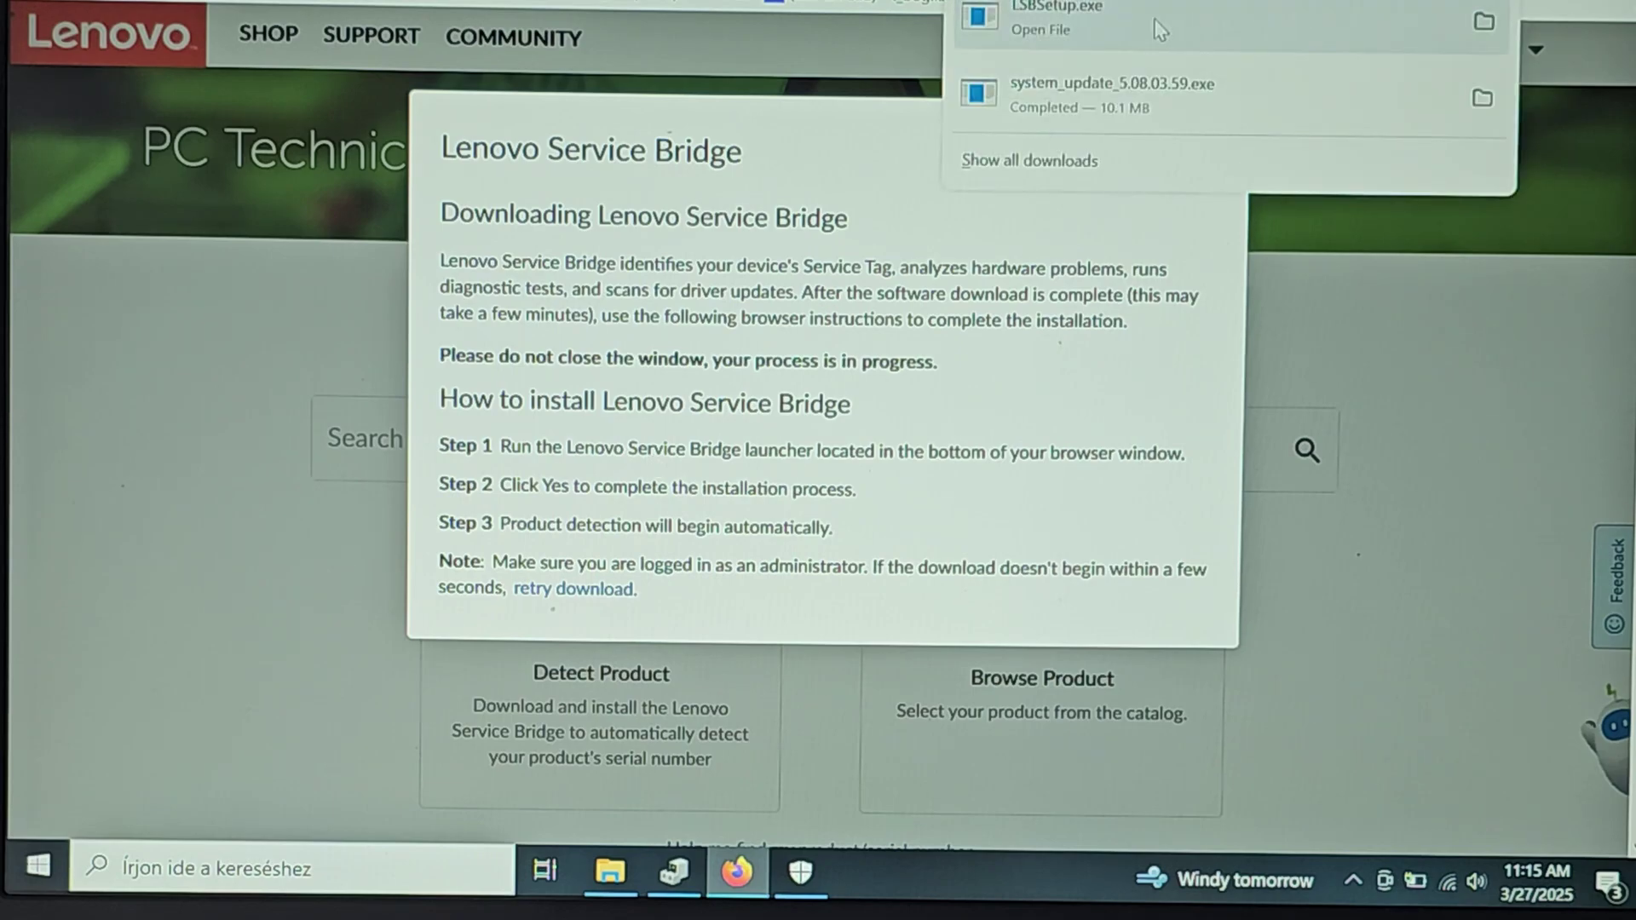
left_click(1158, 29)
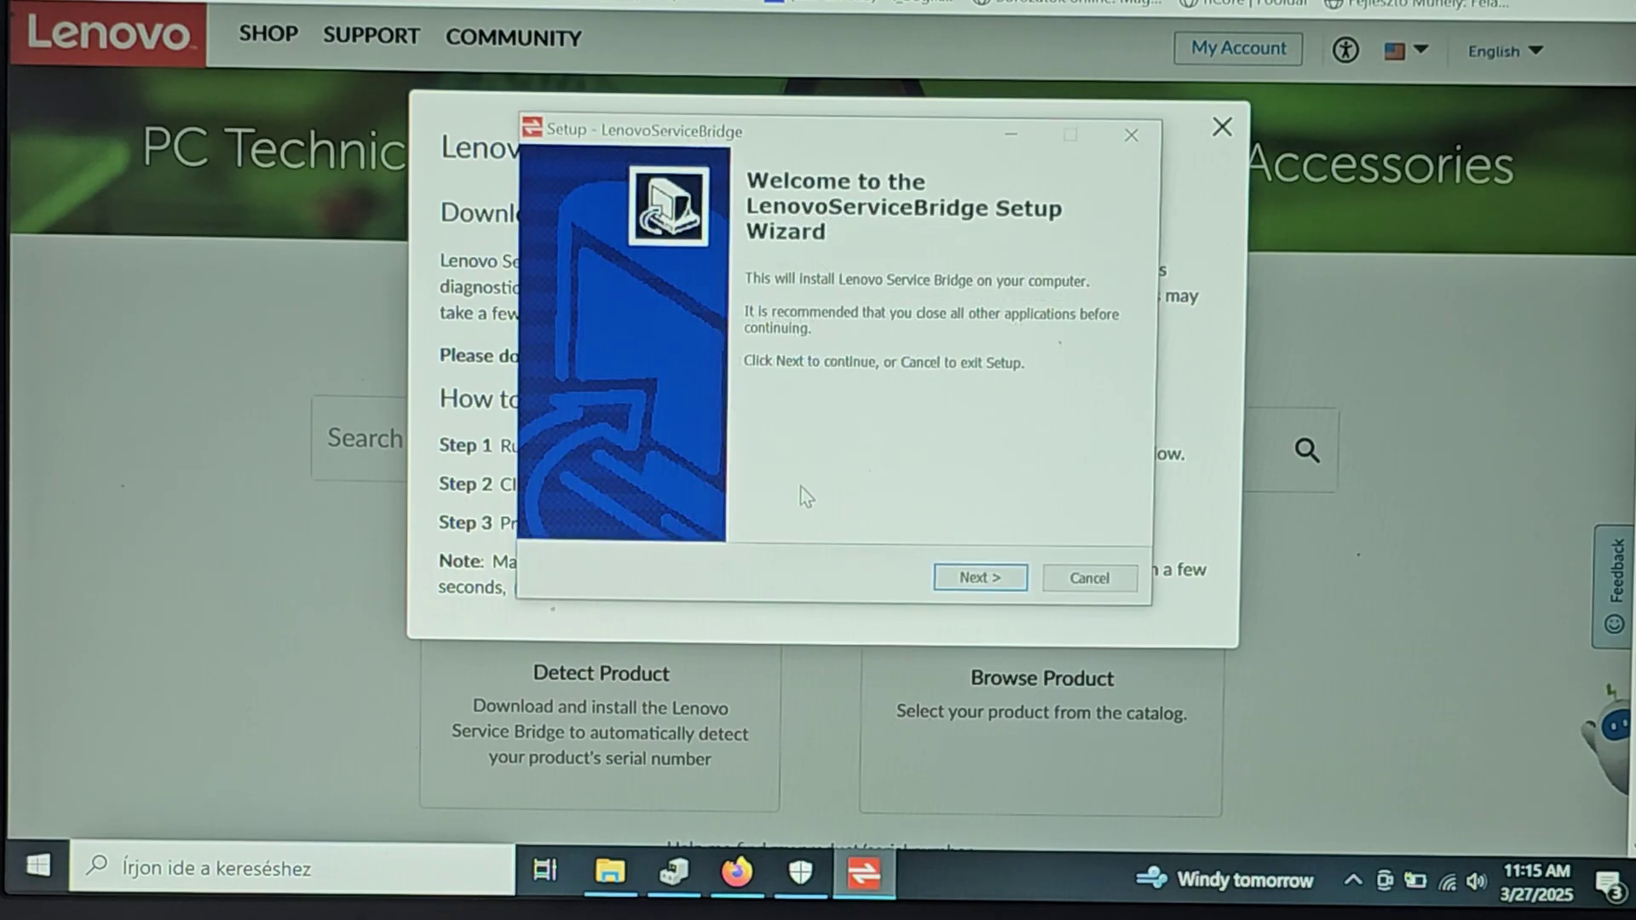
left_click(980, 578)
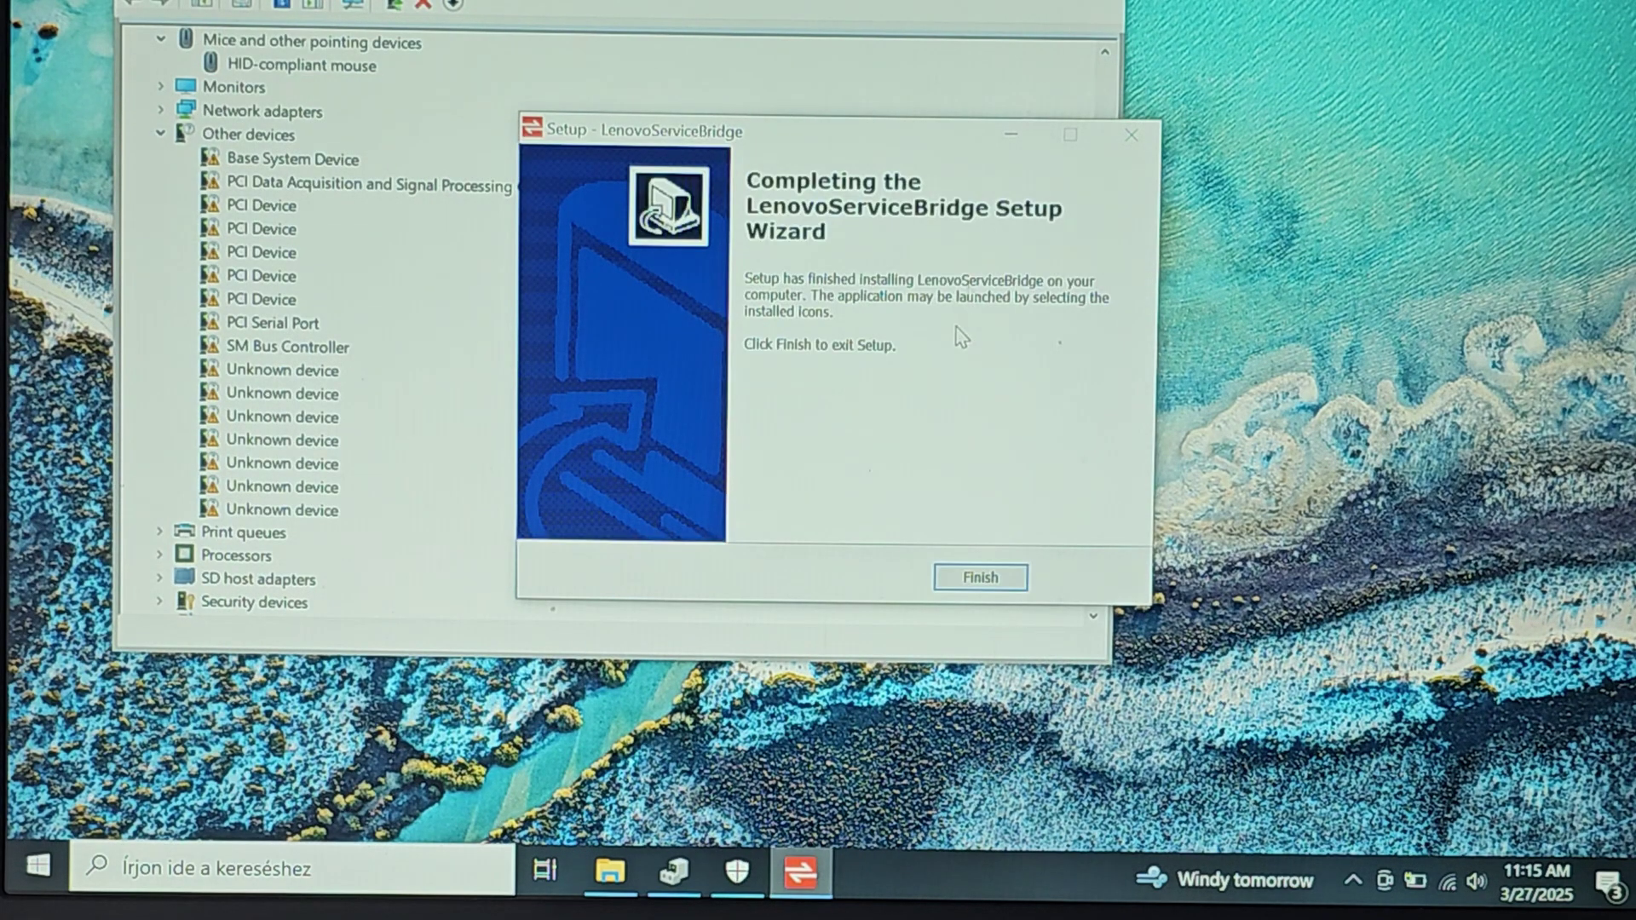
left_click(981, 579)
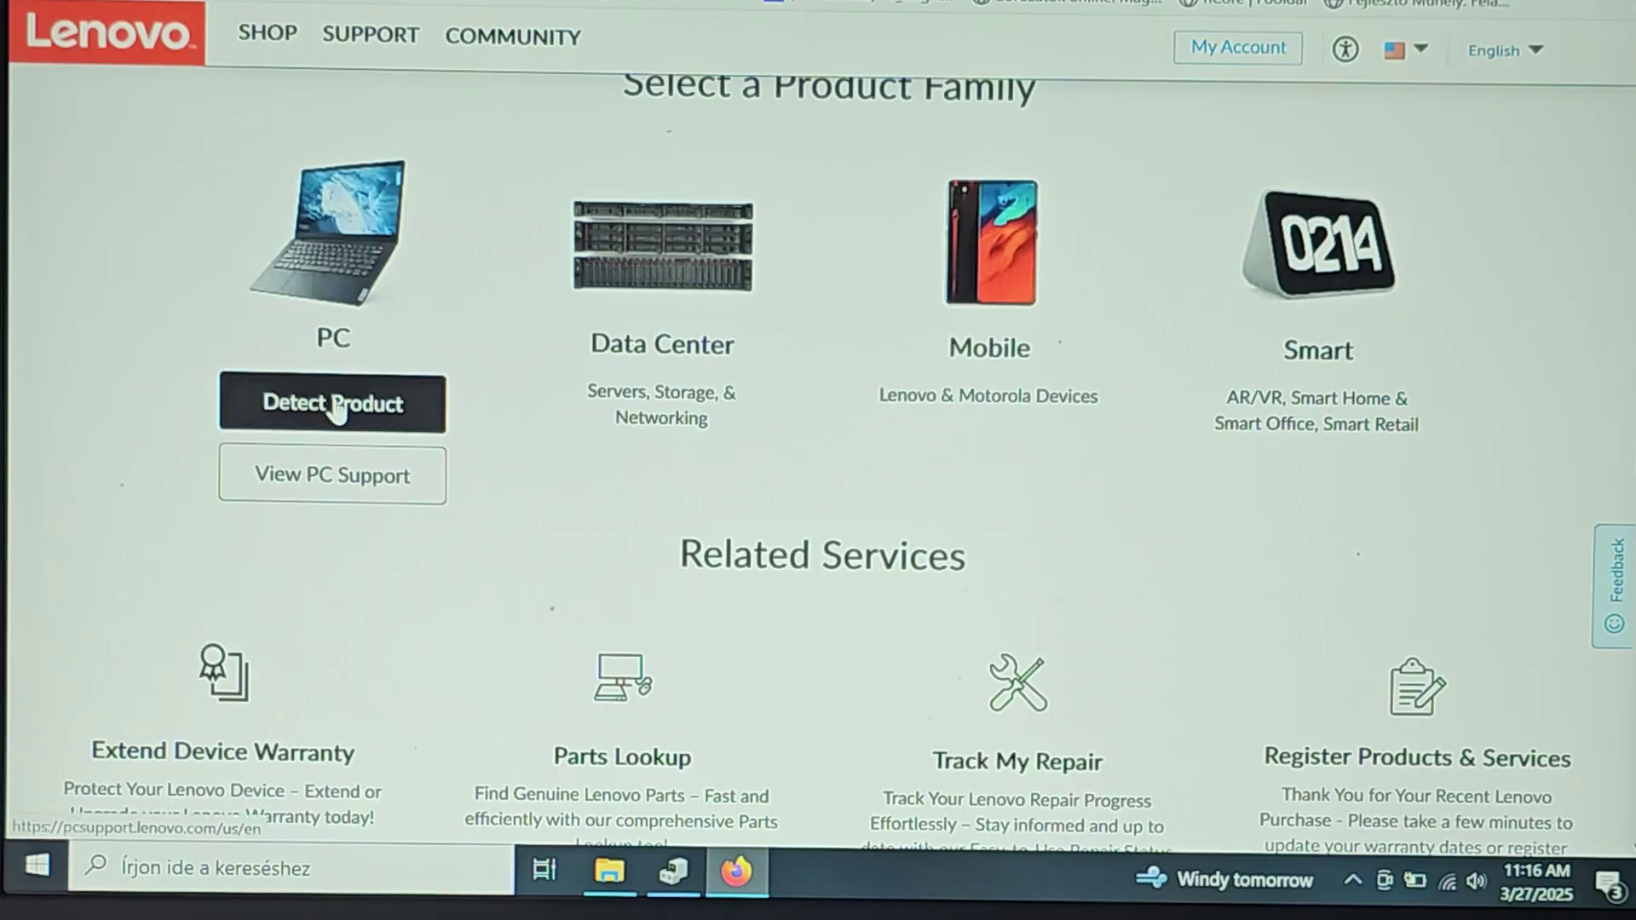
Auto-detect the laptop as IdeaPad Slim 5 14IAH8 (Type 83BF) and check its machine type
left_click(333, 403)
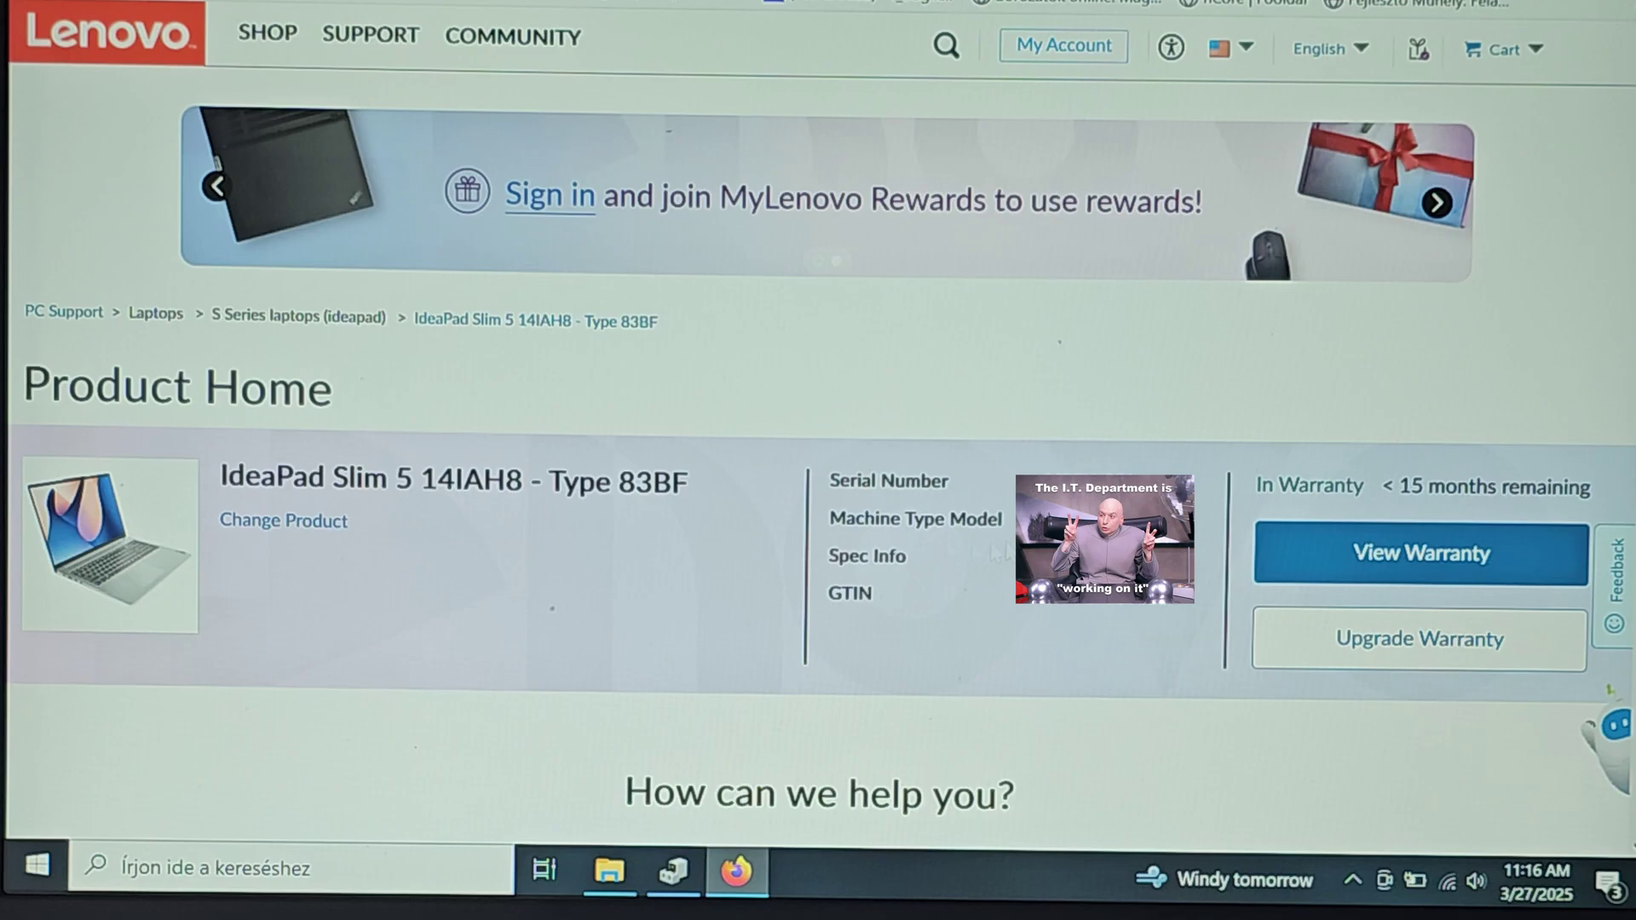
triple_click(913, 519)
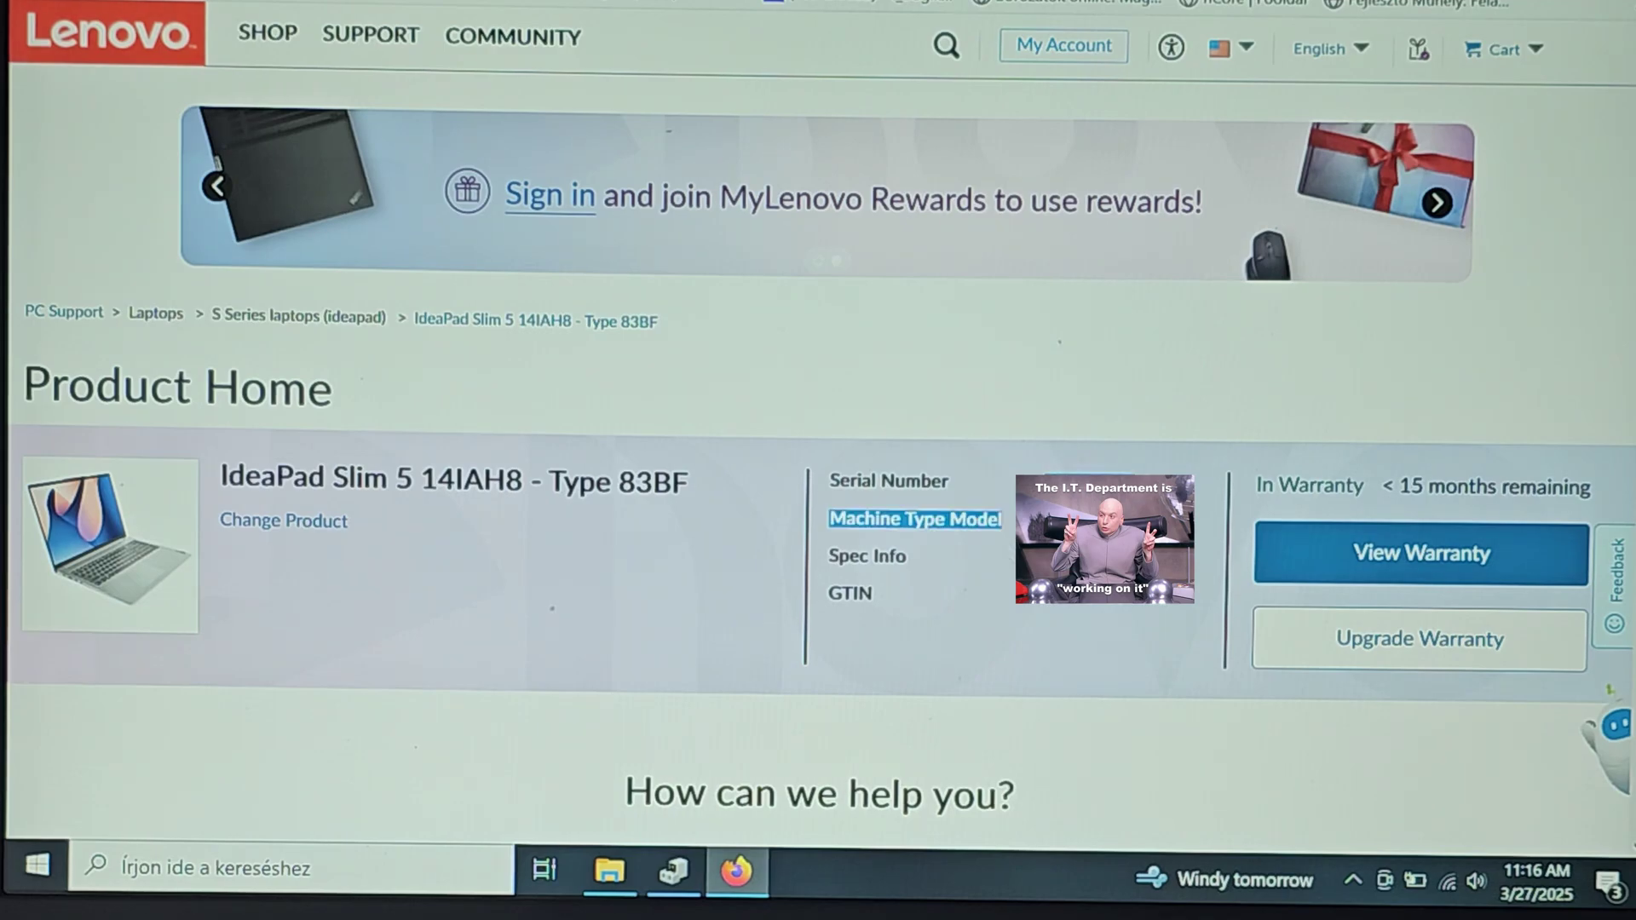
left_click(853, 594)
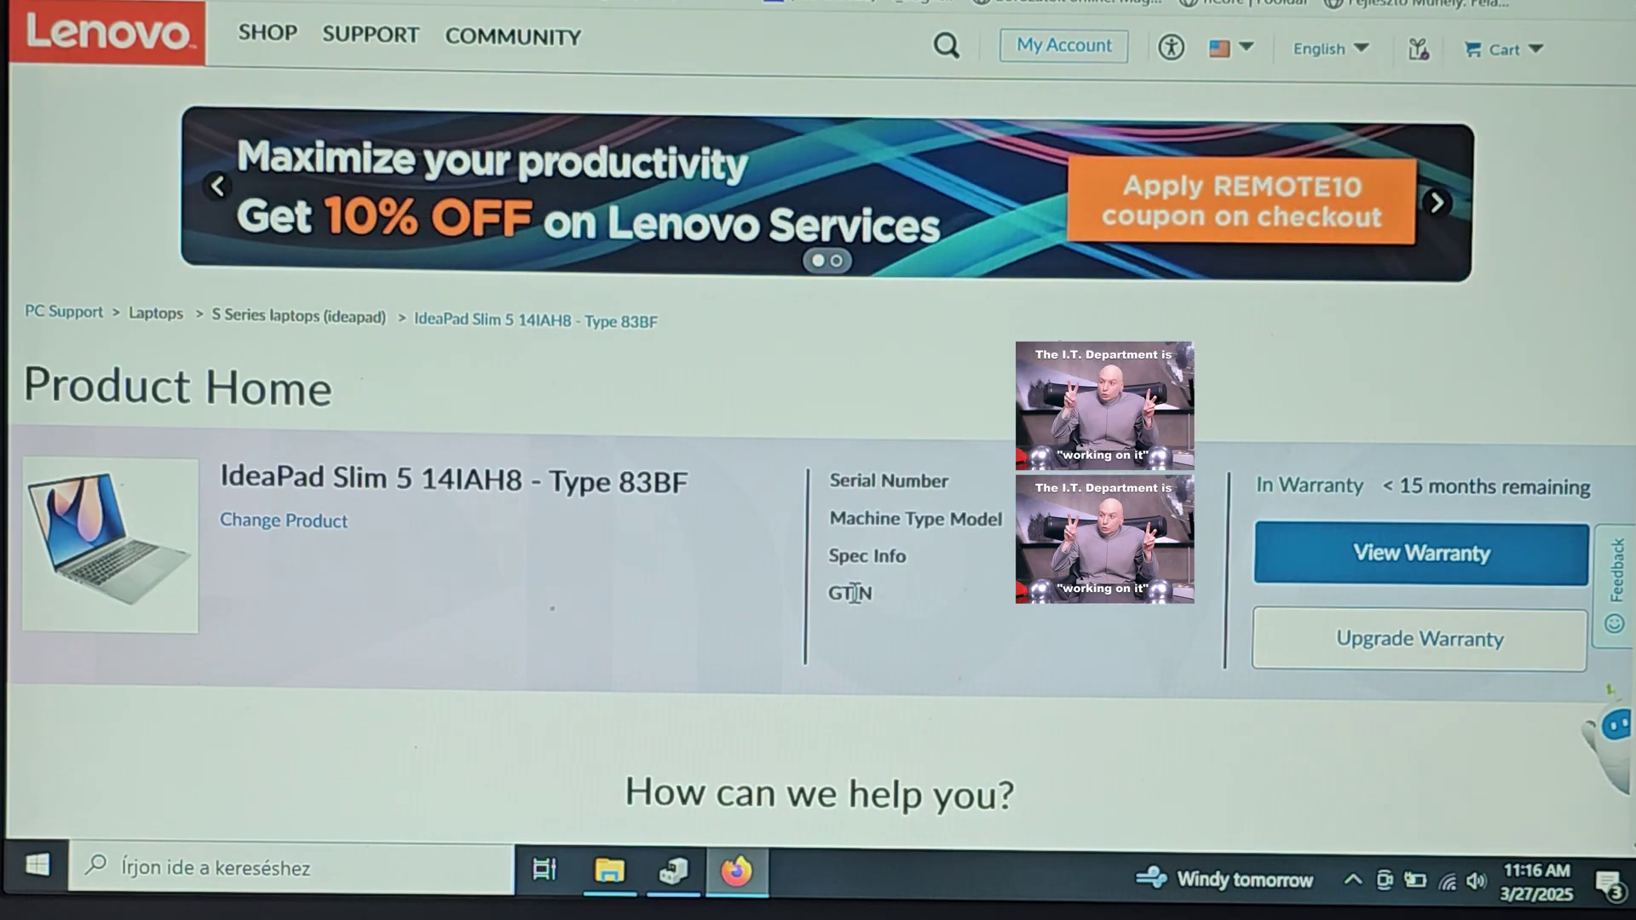
scroll(608, 593, "down", 2)
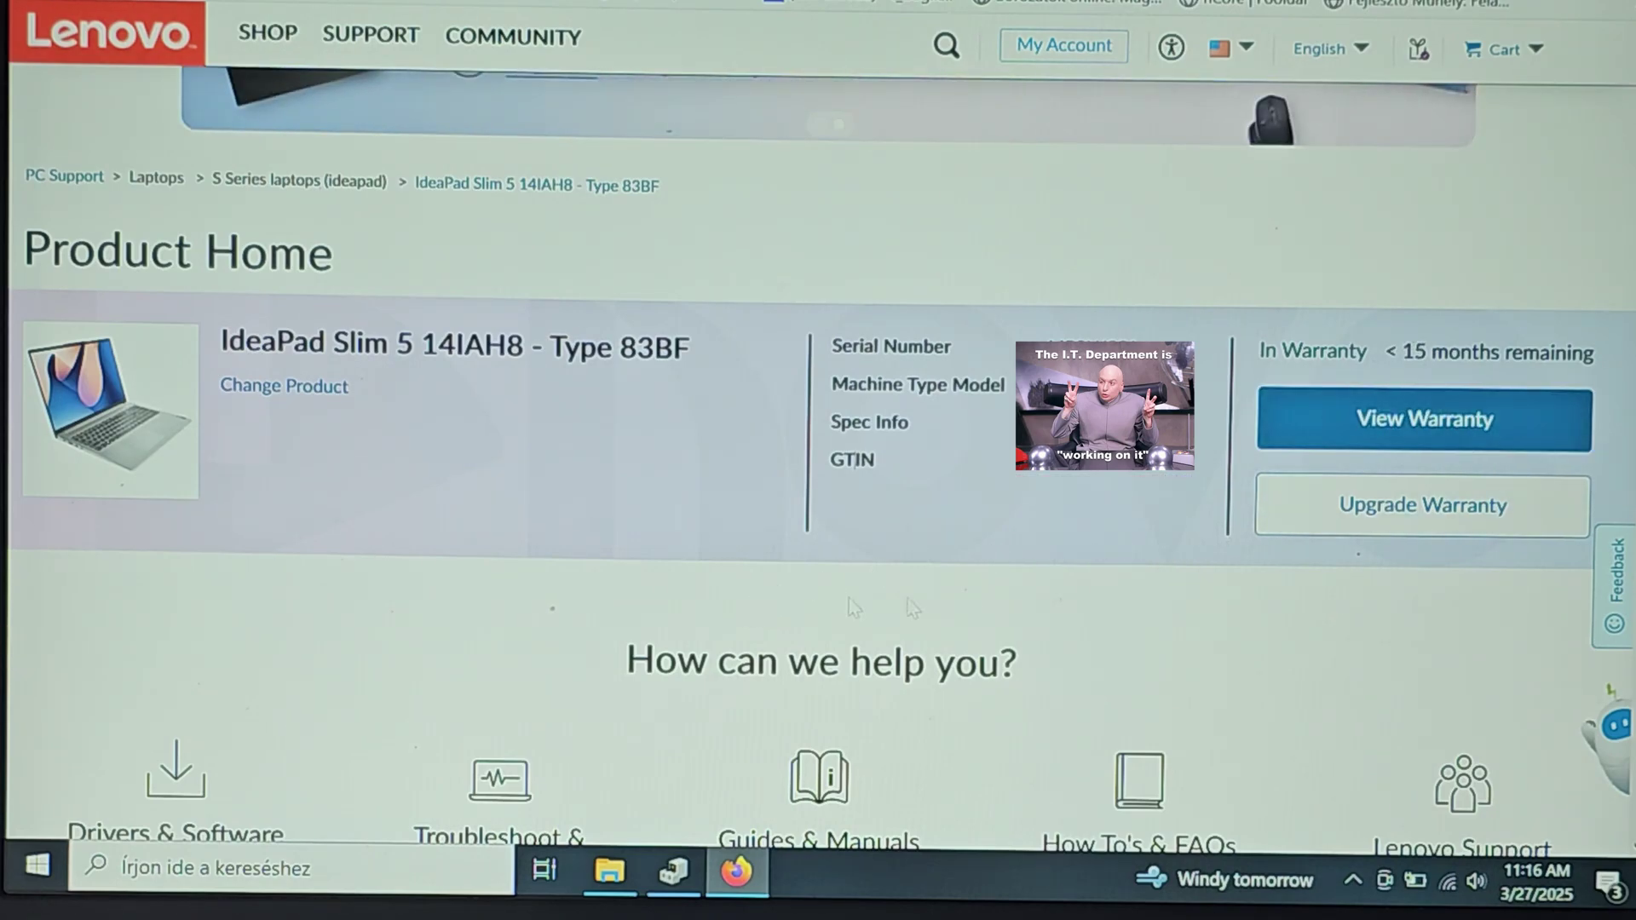
Start the Automatic Driver Update scan from the IdeaPad Slim 5's Drivers & Software page
left_click(188, 785)
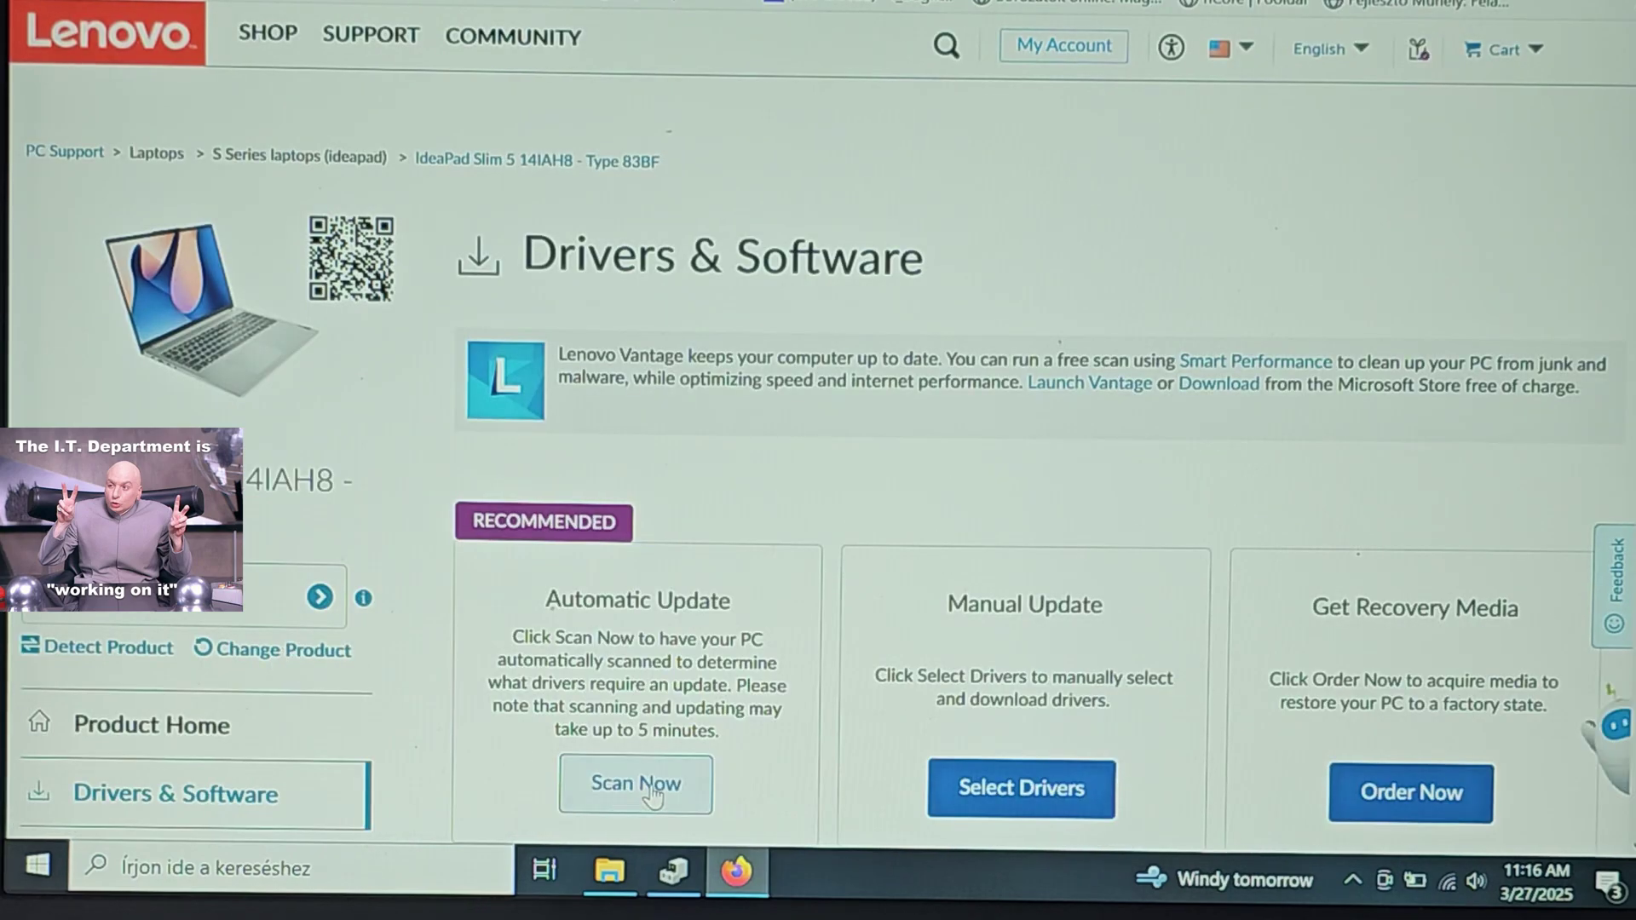
left_click(653, 792)
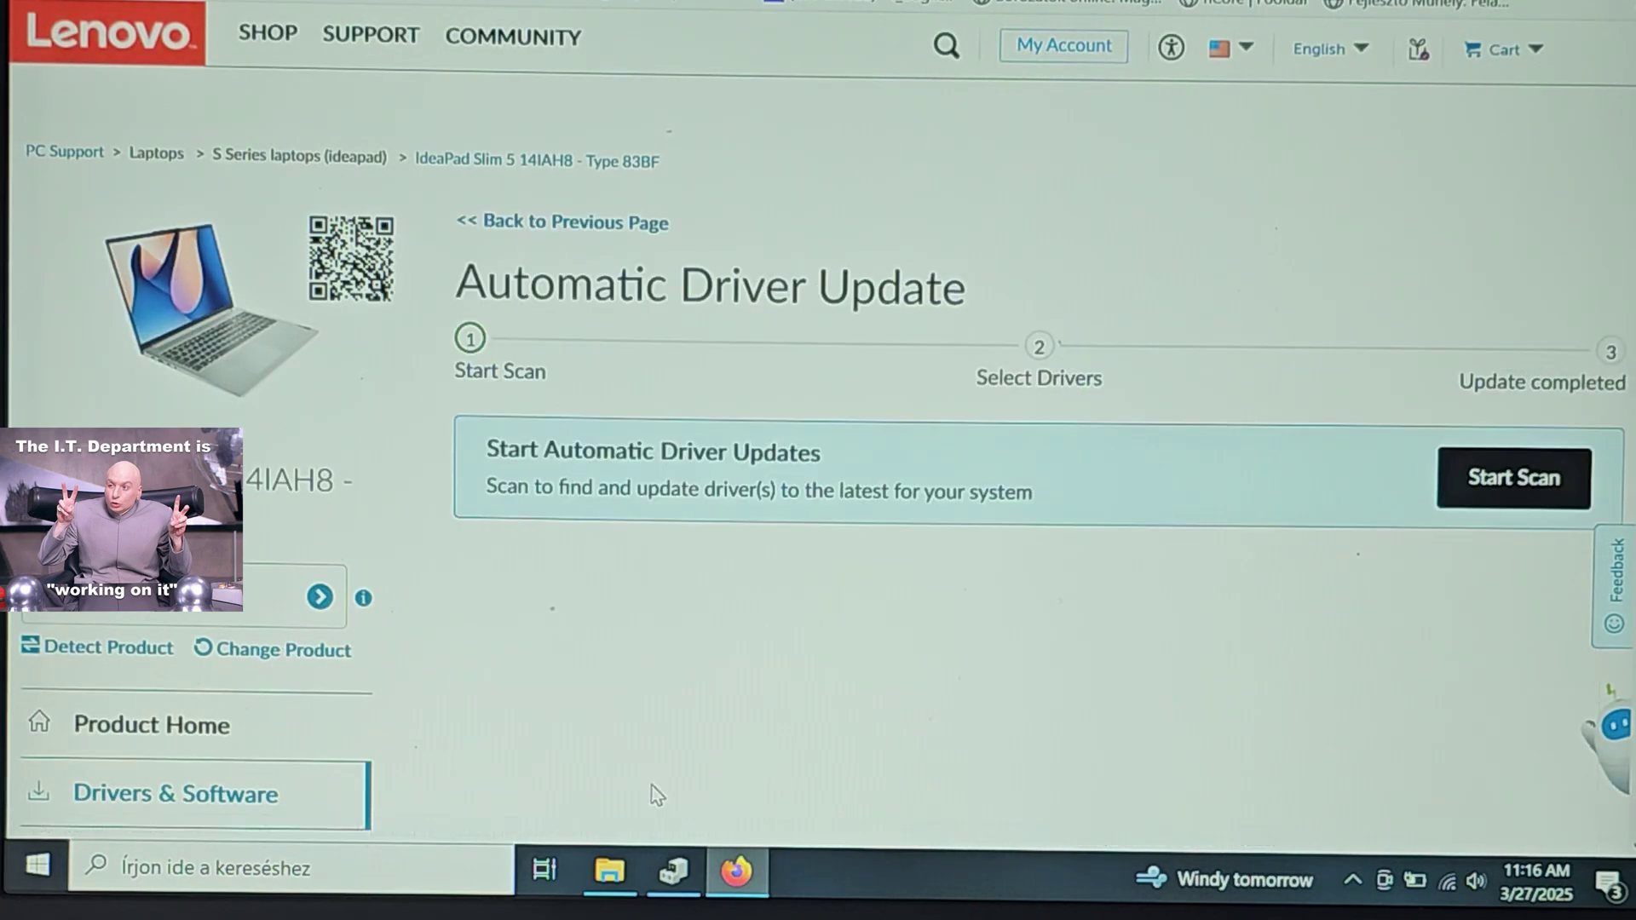
left_click(1506, 494)
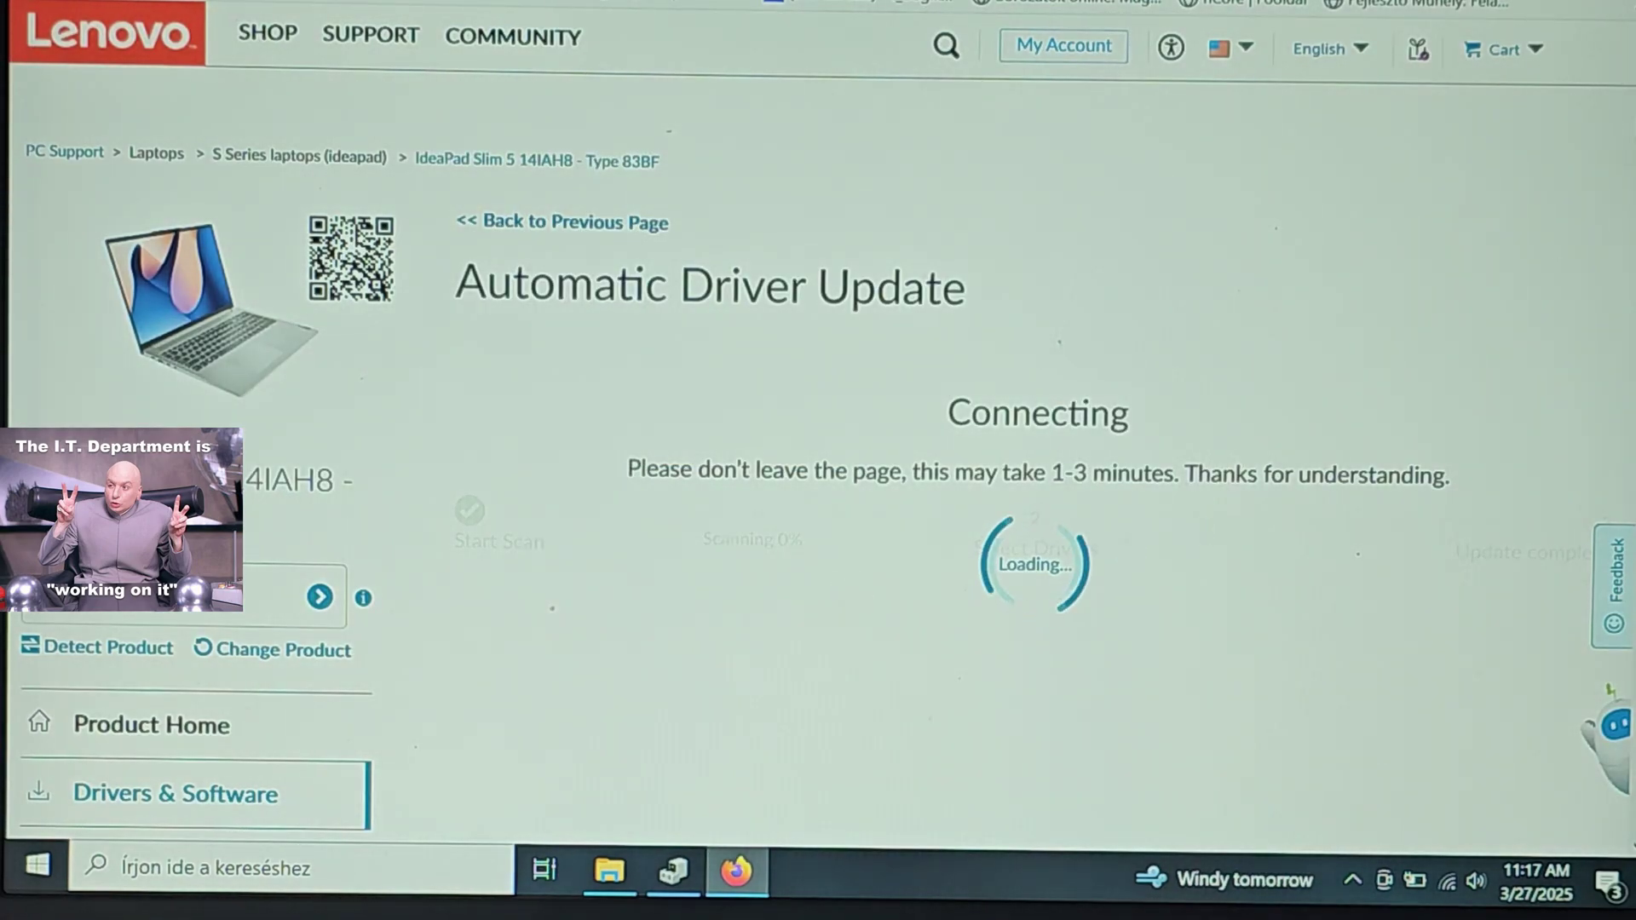
scroll(818, 512, "down", 2)
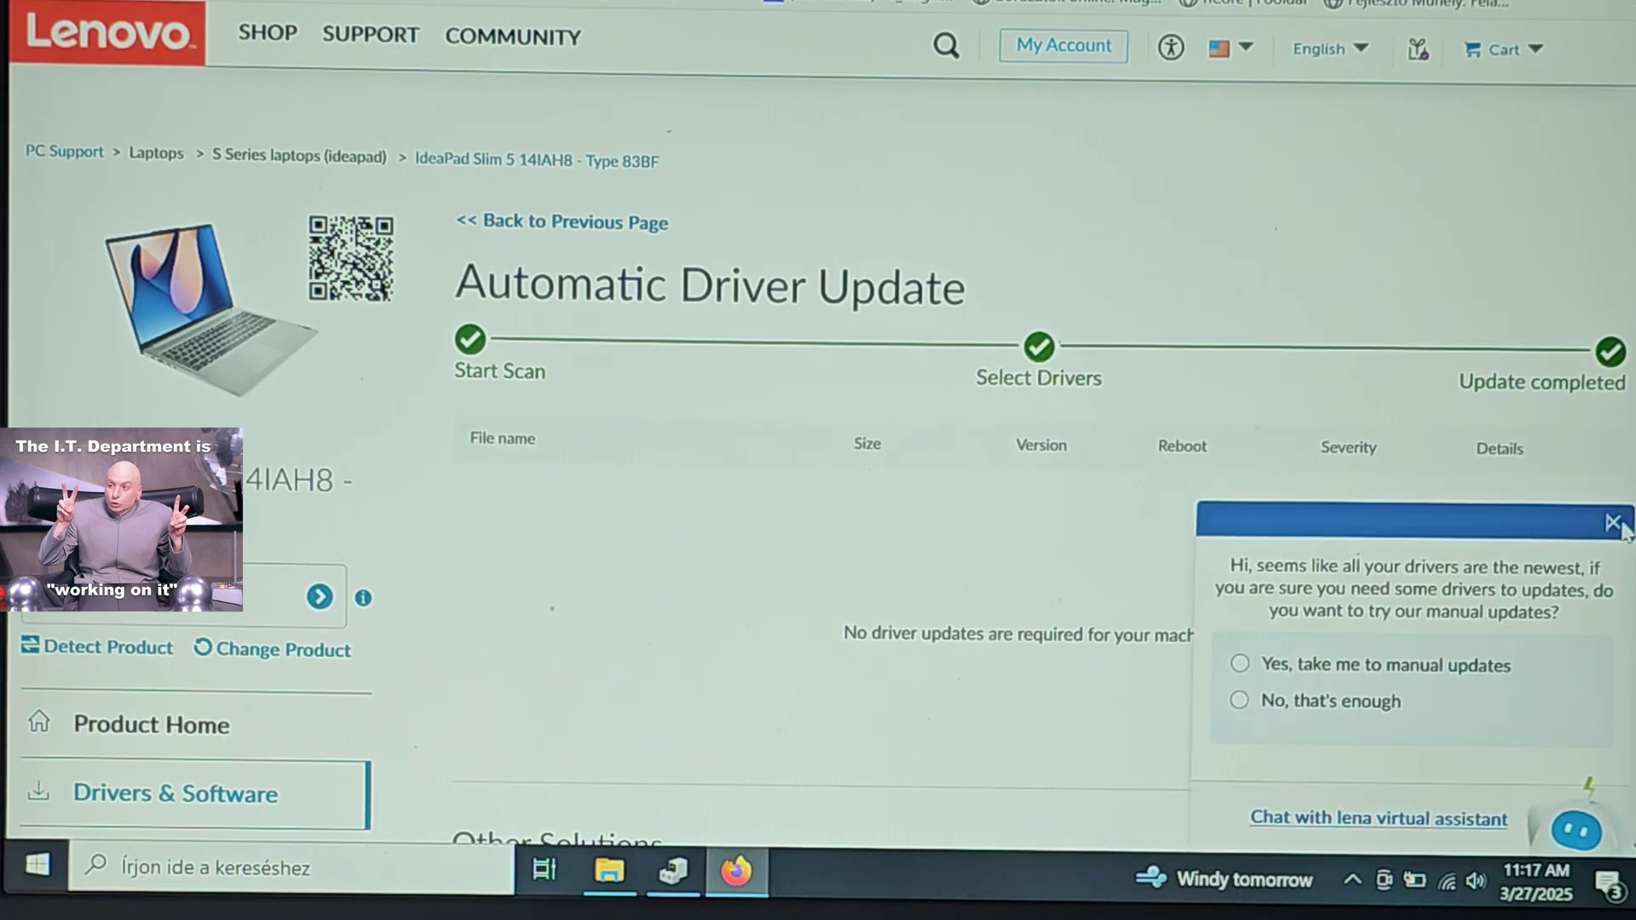
Dismiss the chat suggestion, return to Drivers & Software, and open Select Drivers under Manual Update
left_click(1615, 526)
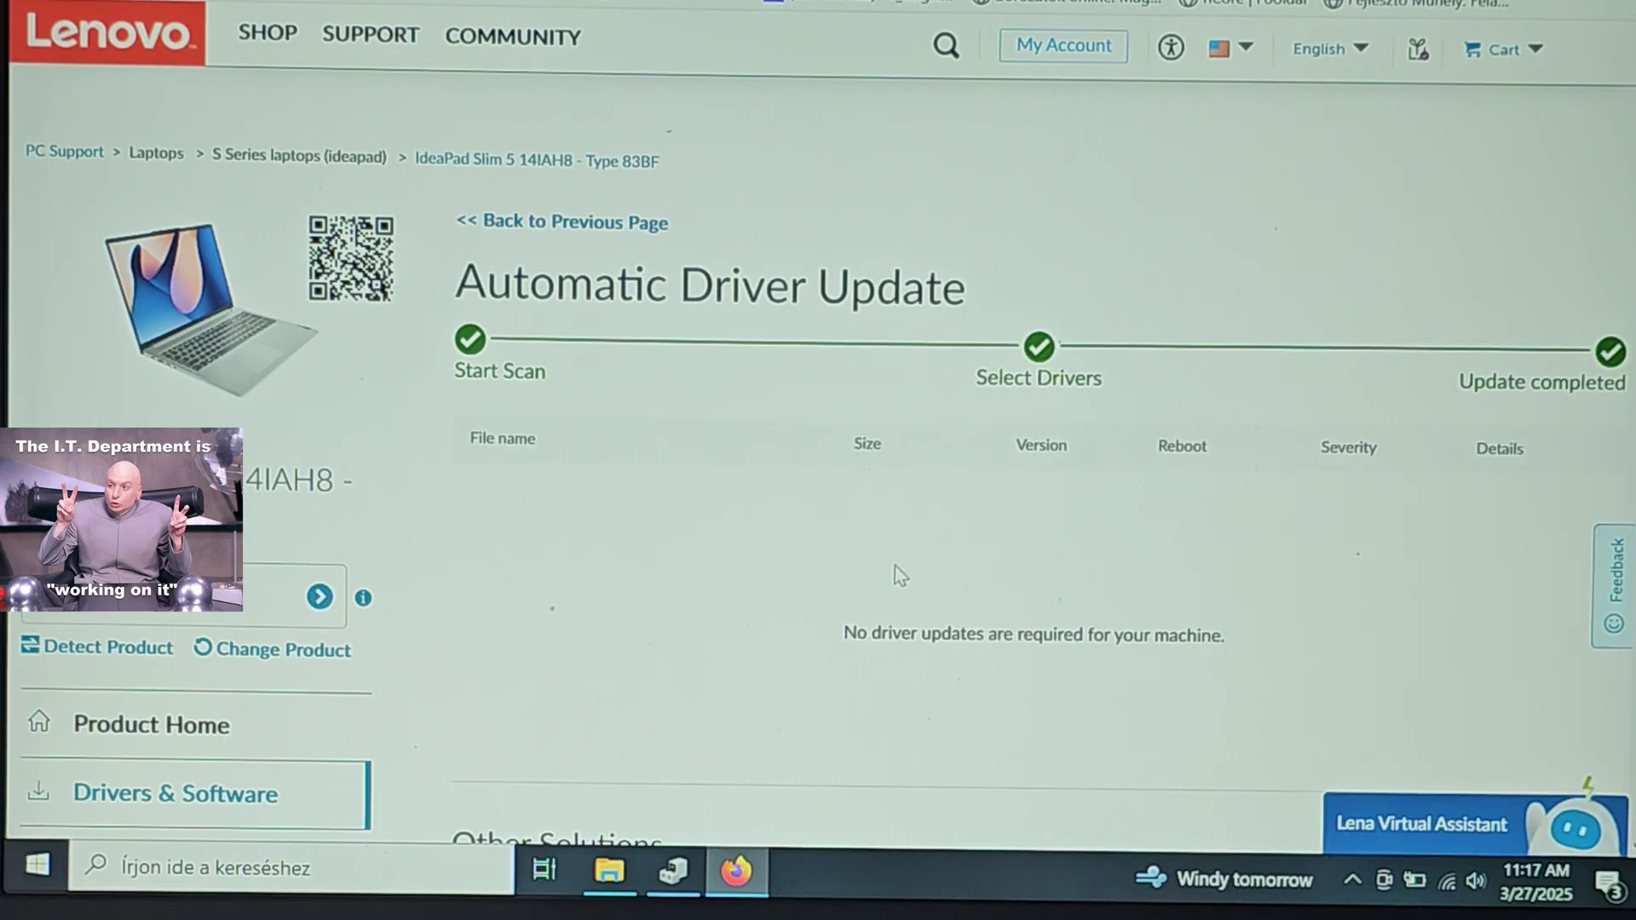
scroll(895, 574, "down", 2)
mouse_move(1271, 234)
left_mouse_down()
mouse_move(1275, 286)
mouse_move(1277, 225)
left_mouse_up()
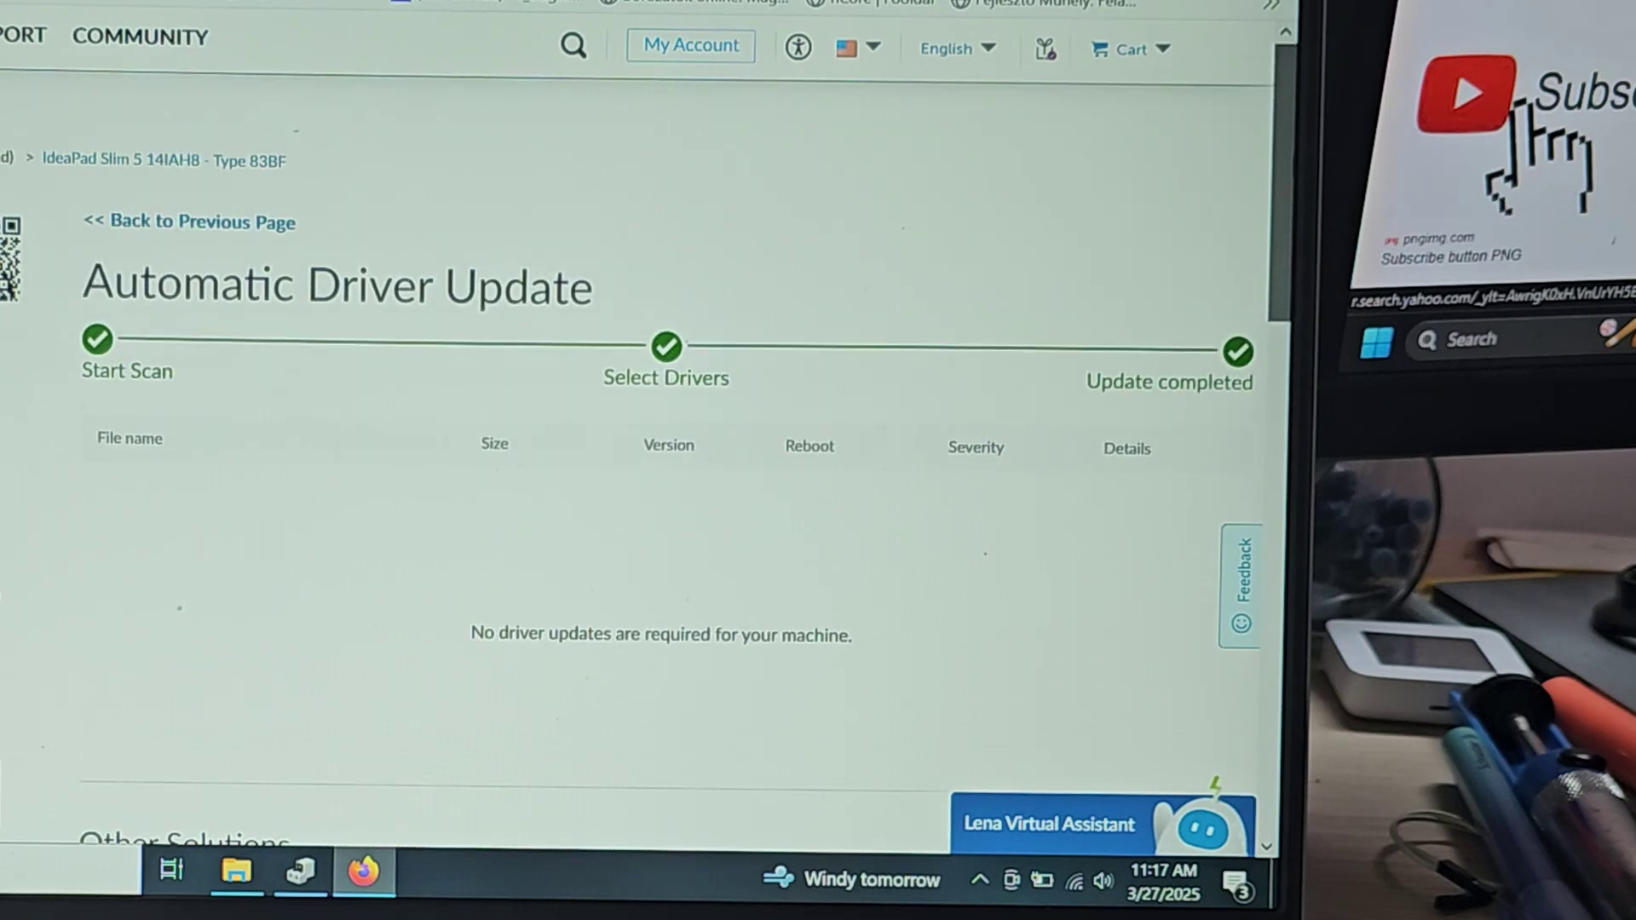
left_click_drag(1278, 211, 1243, 341)
scroll(1242, 340, "up", 3)
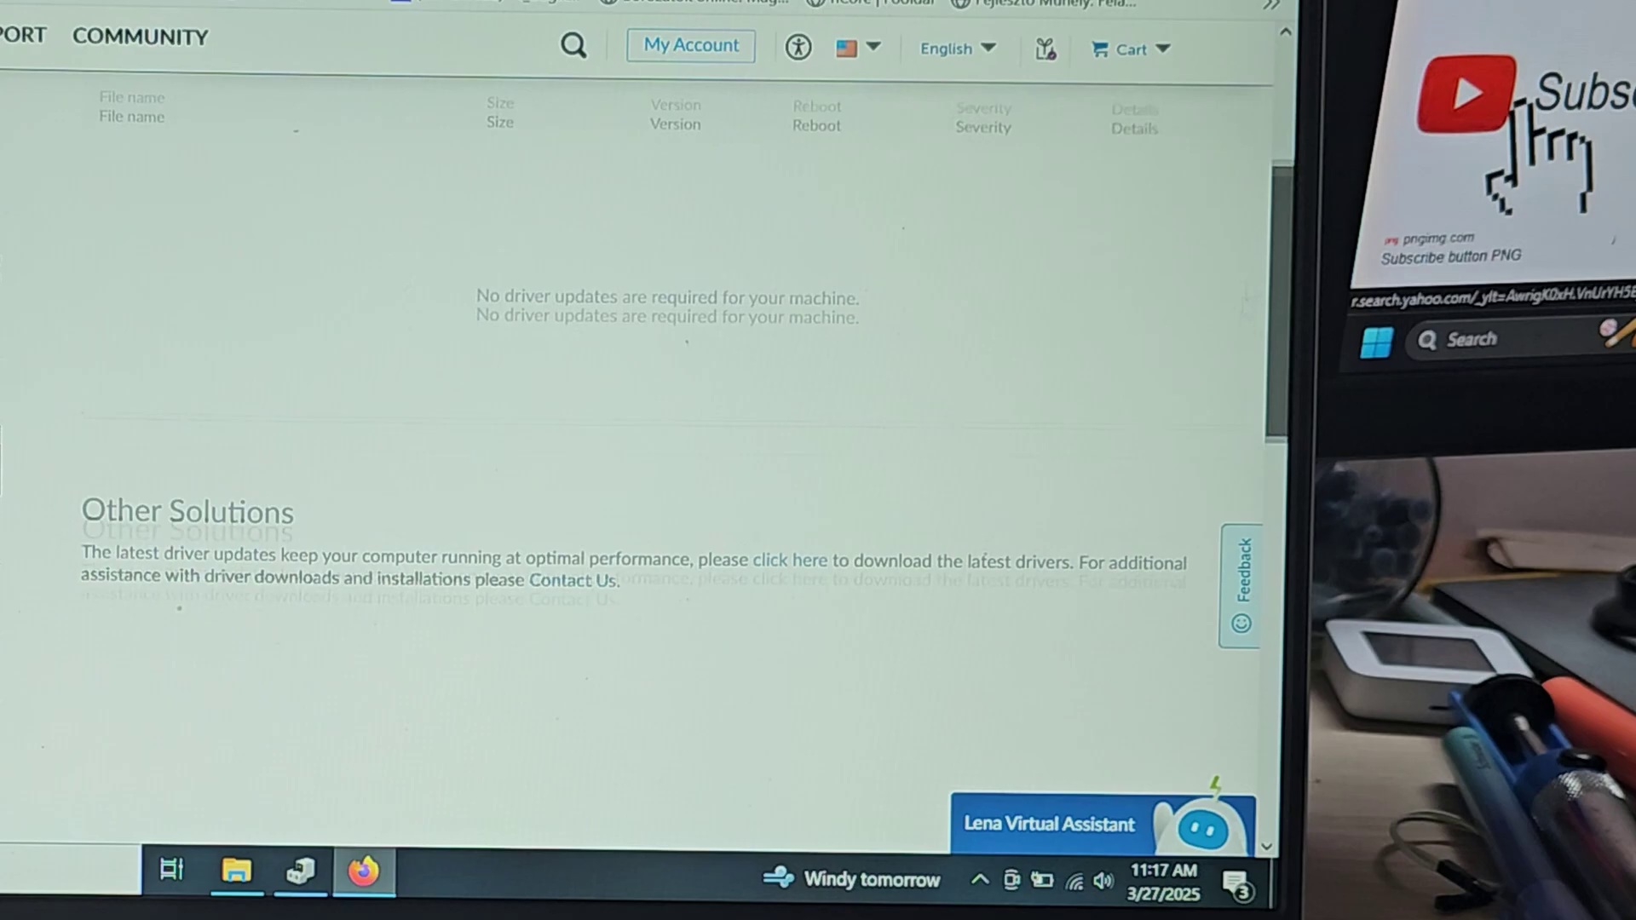
left_click(113, 231)
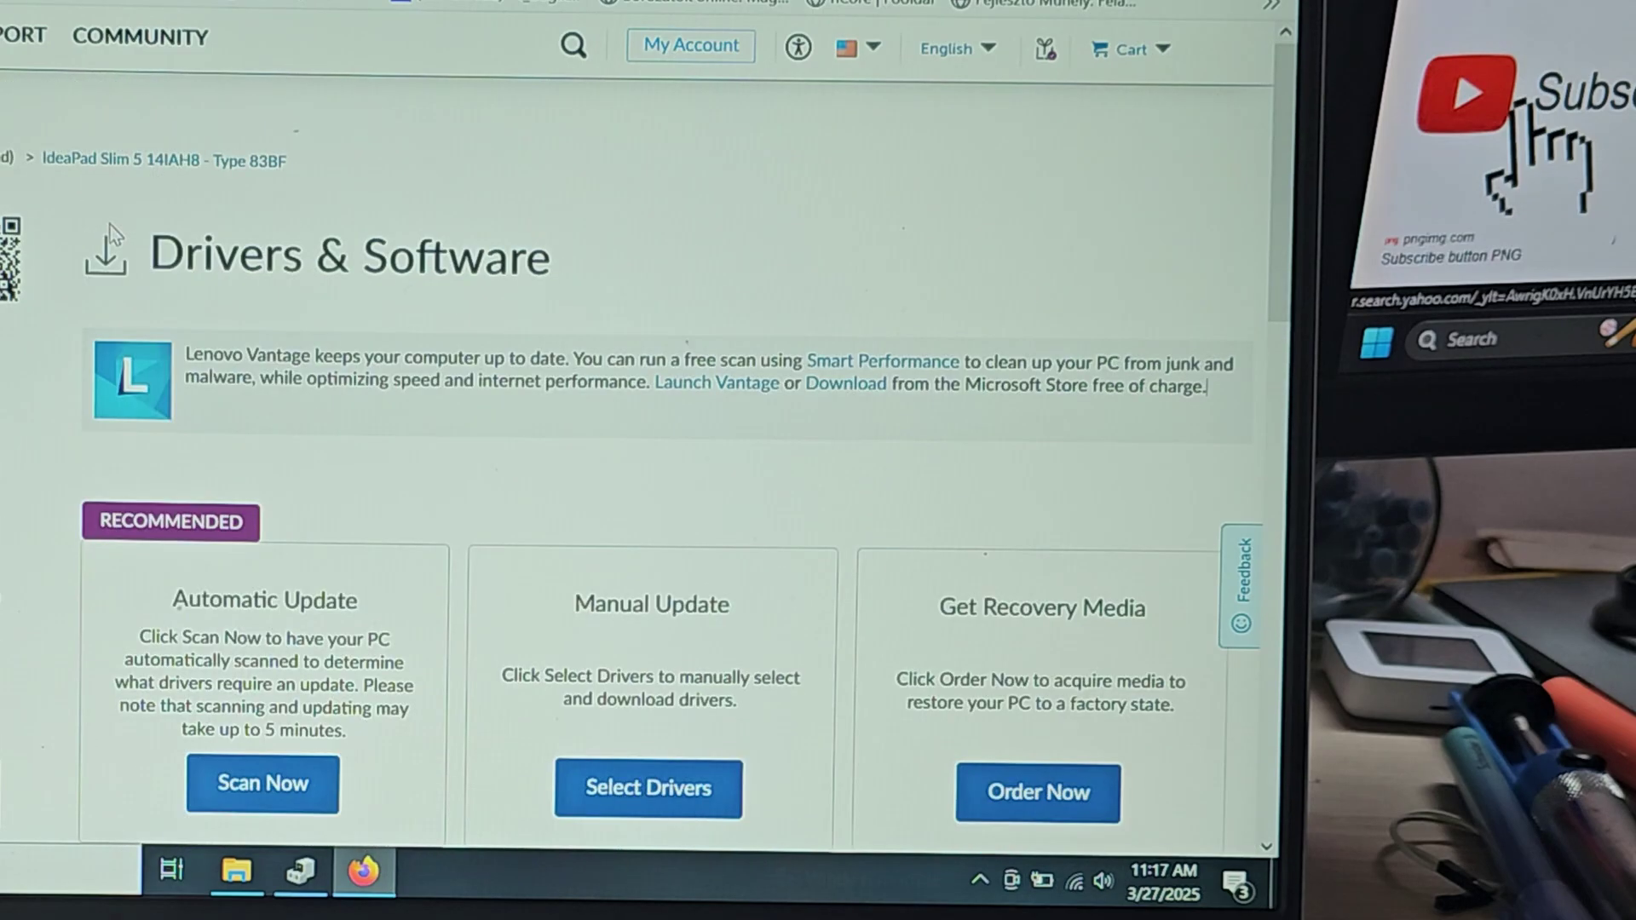
left_click(665, 792)
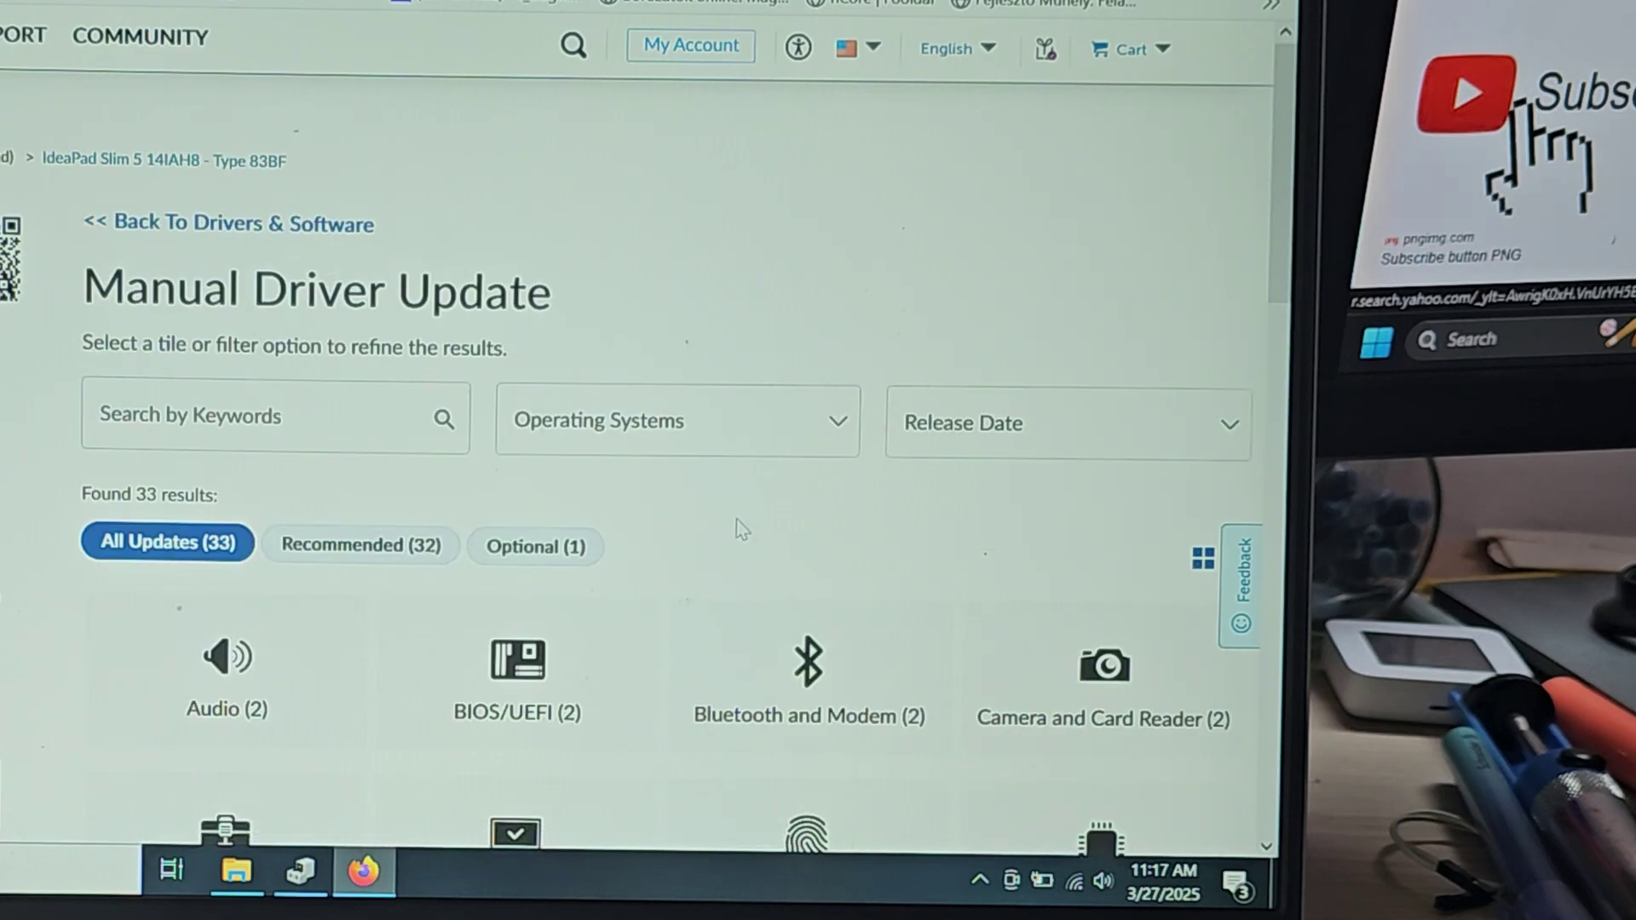
scroll(1268, 319, "down", 2)
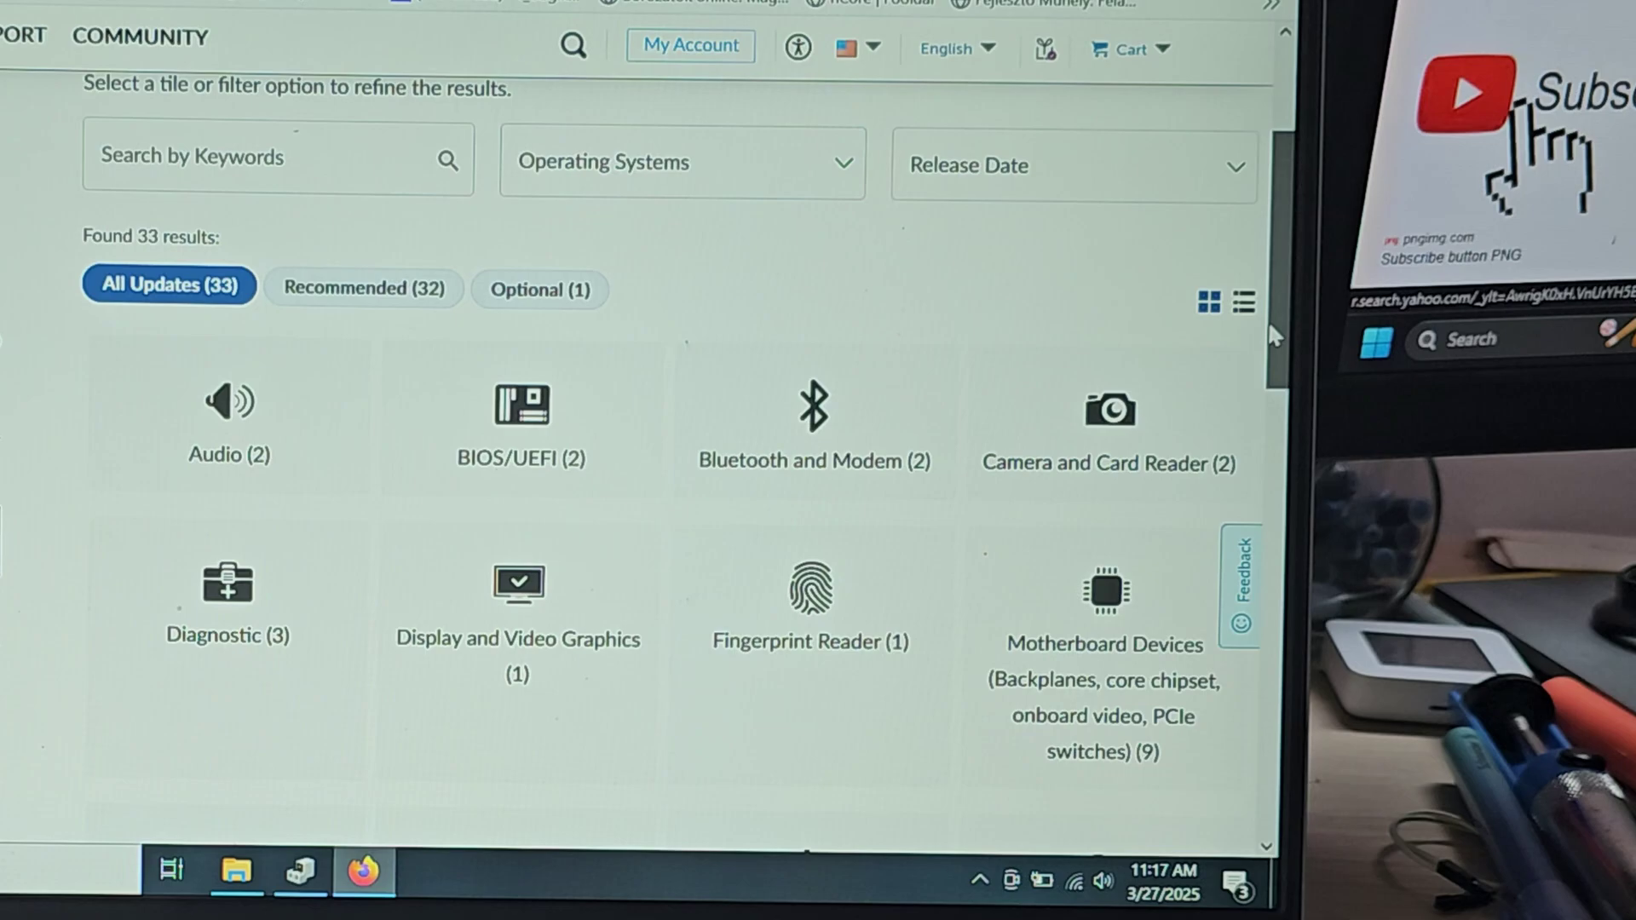
Switch to Device Manager to review the unknown and PCI devices under Other devices
left_click(301, 871)
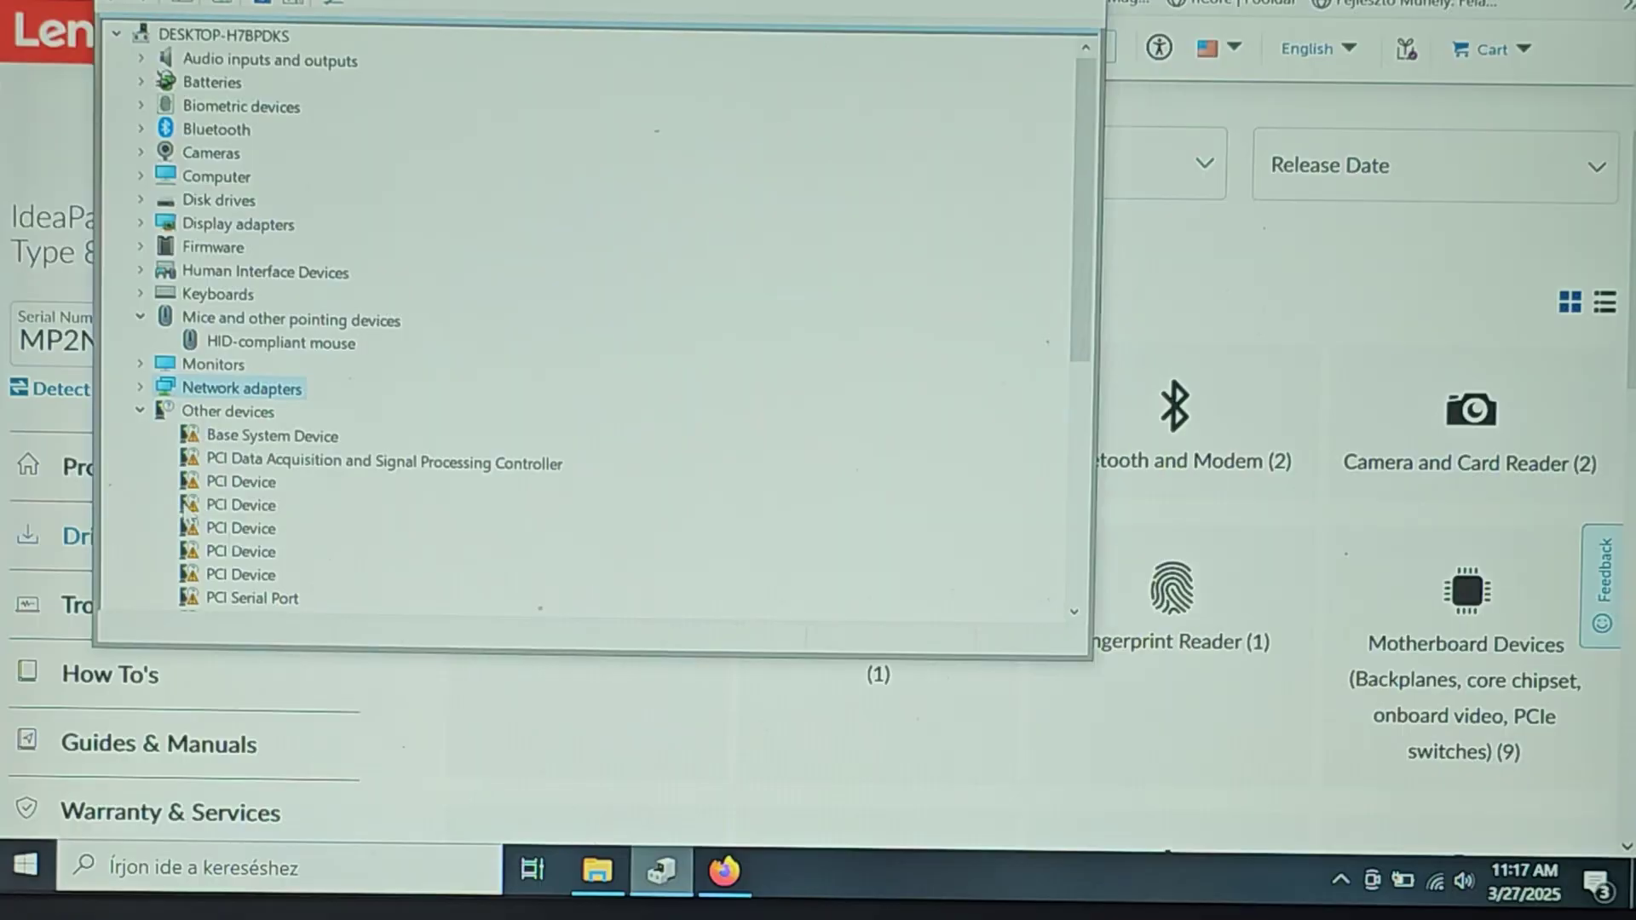
left_click_drag(1081, 314, 1066, 404)
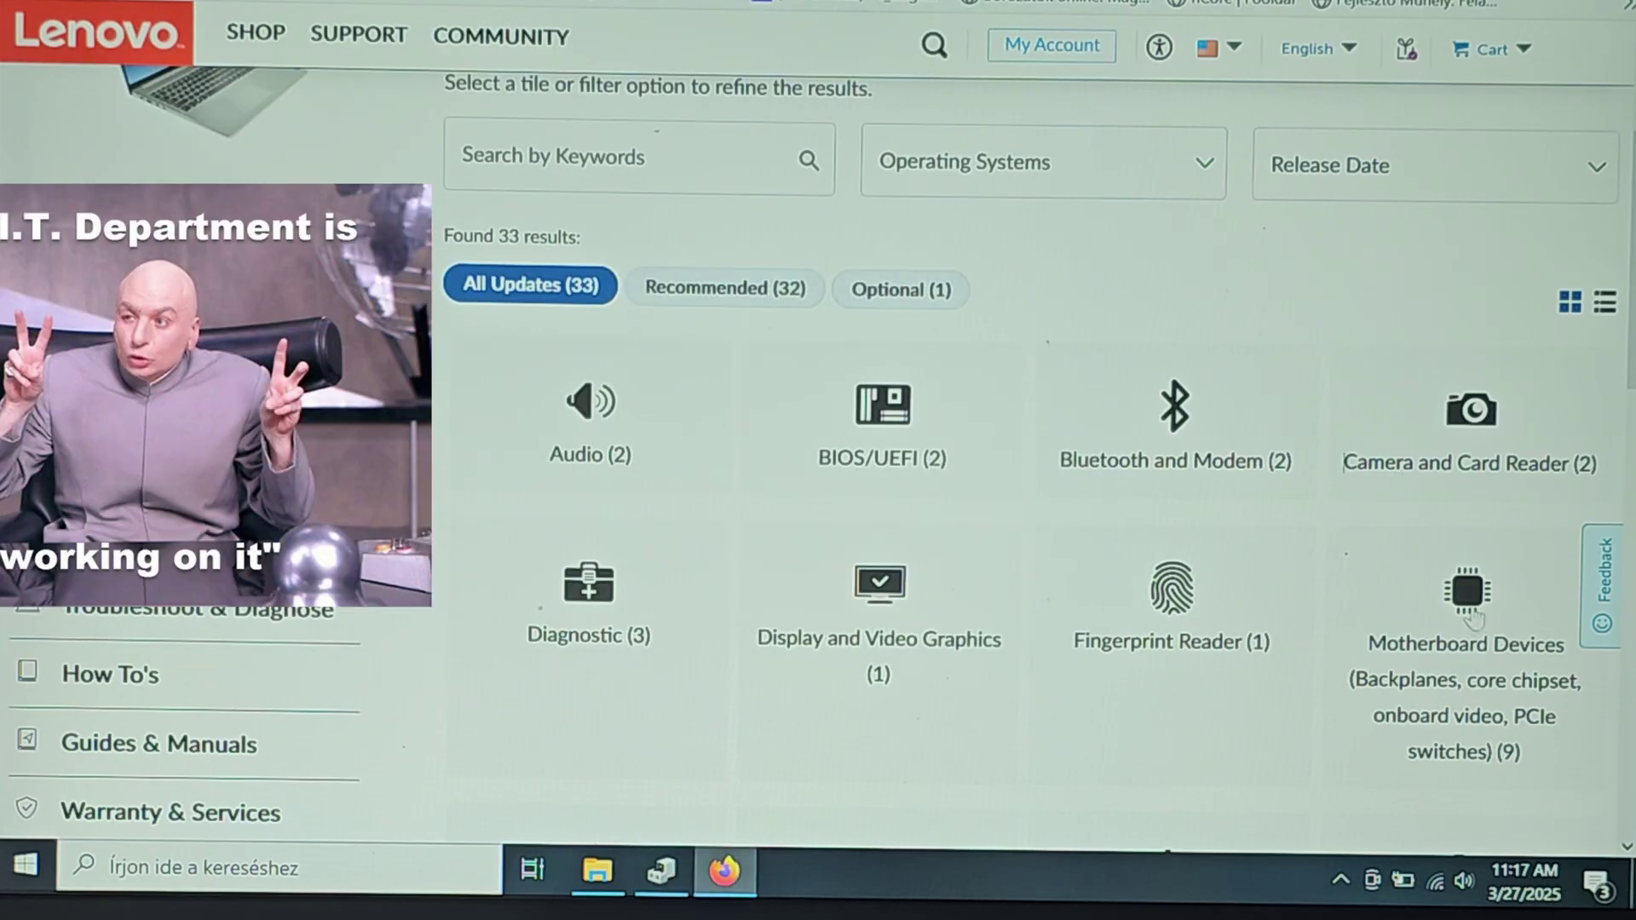
From Motherboard Devices, download and save the Intel Serial IO installer kzss040f7batbne0.exe
left_click(1472, 619)
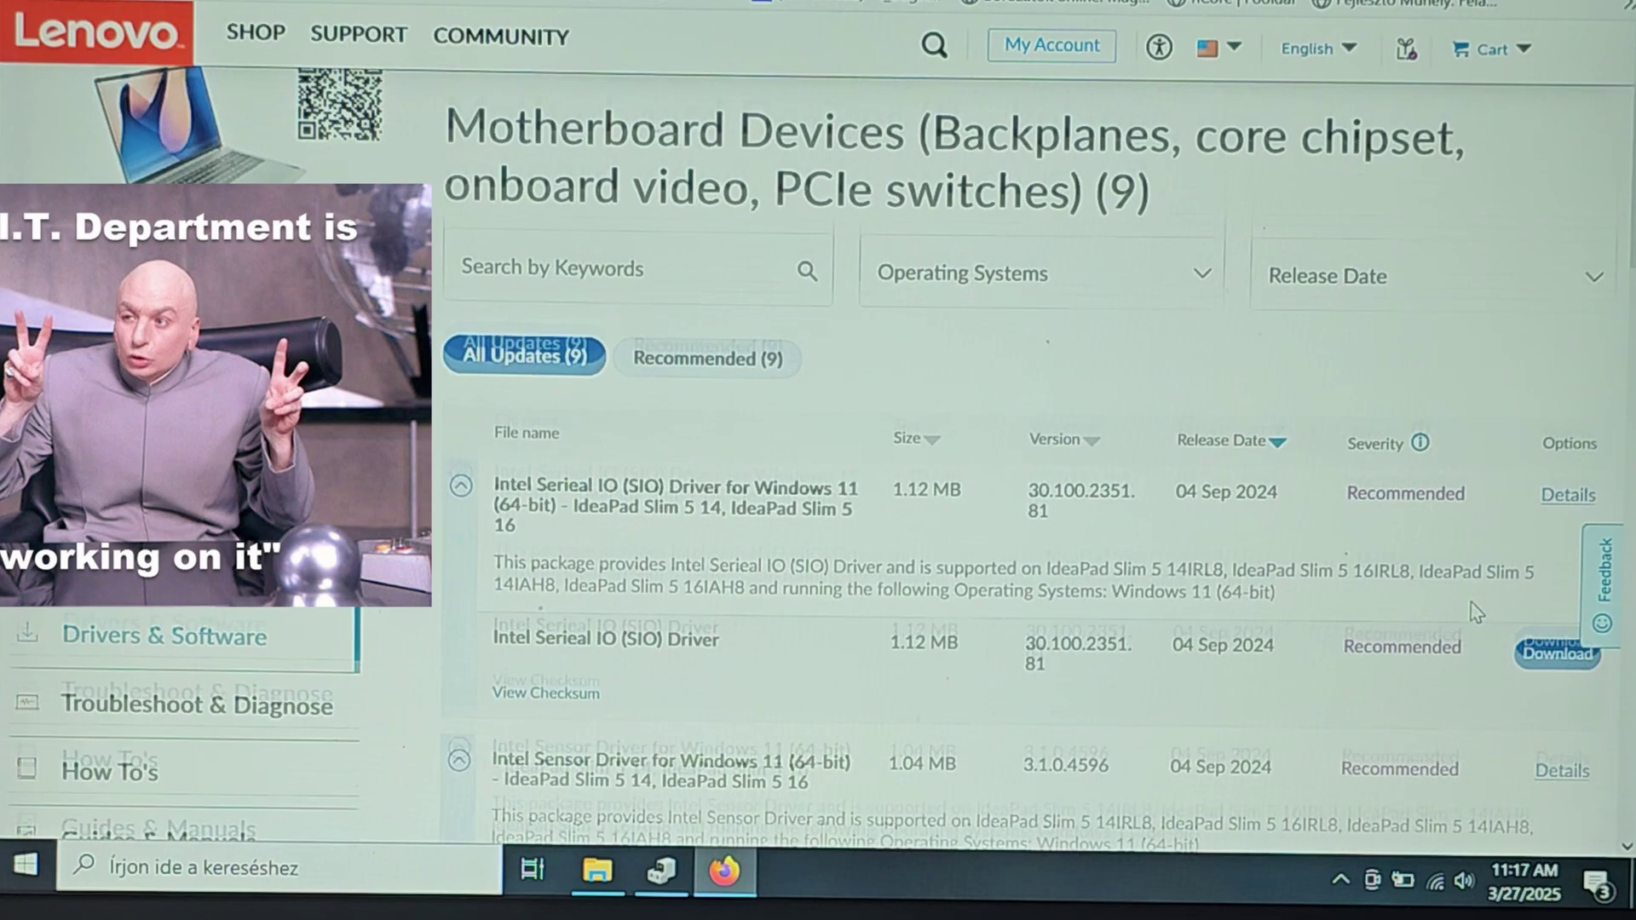
scroll(1022, 575, "down", 3)
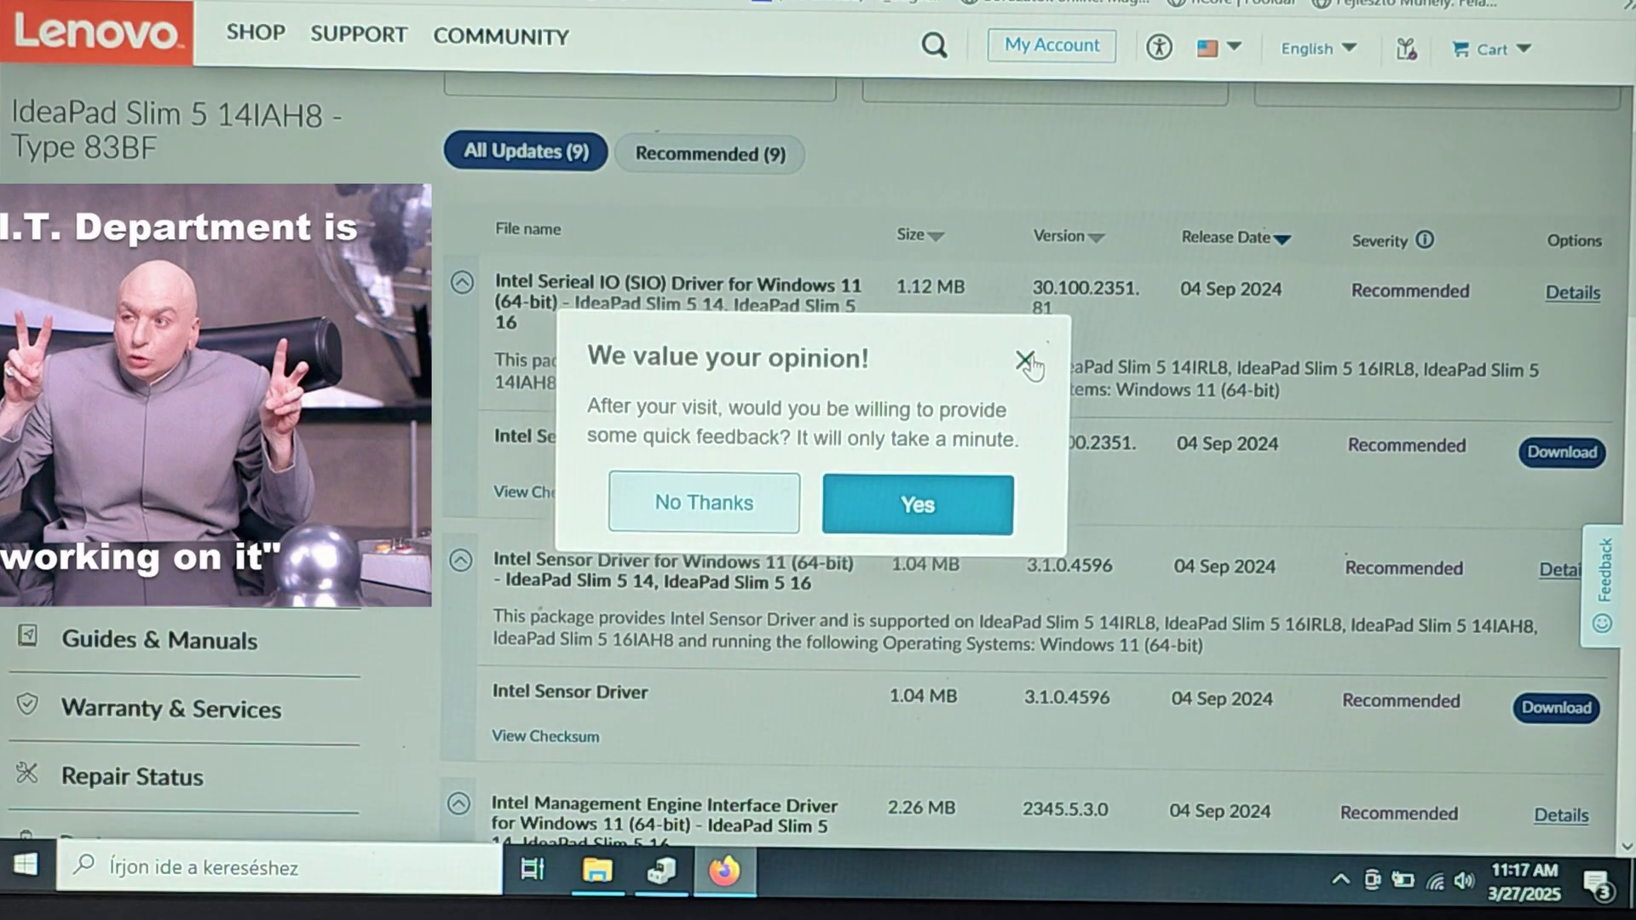
left_click(1026, 362)
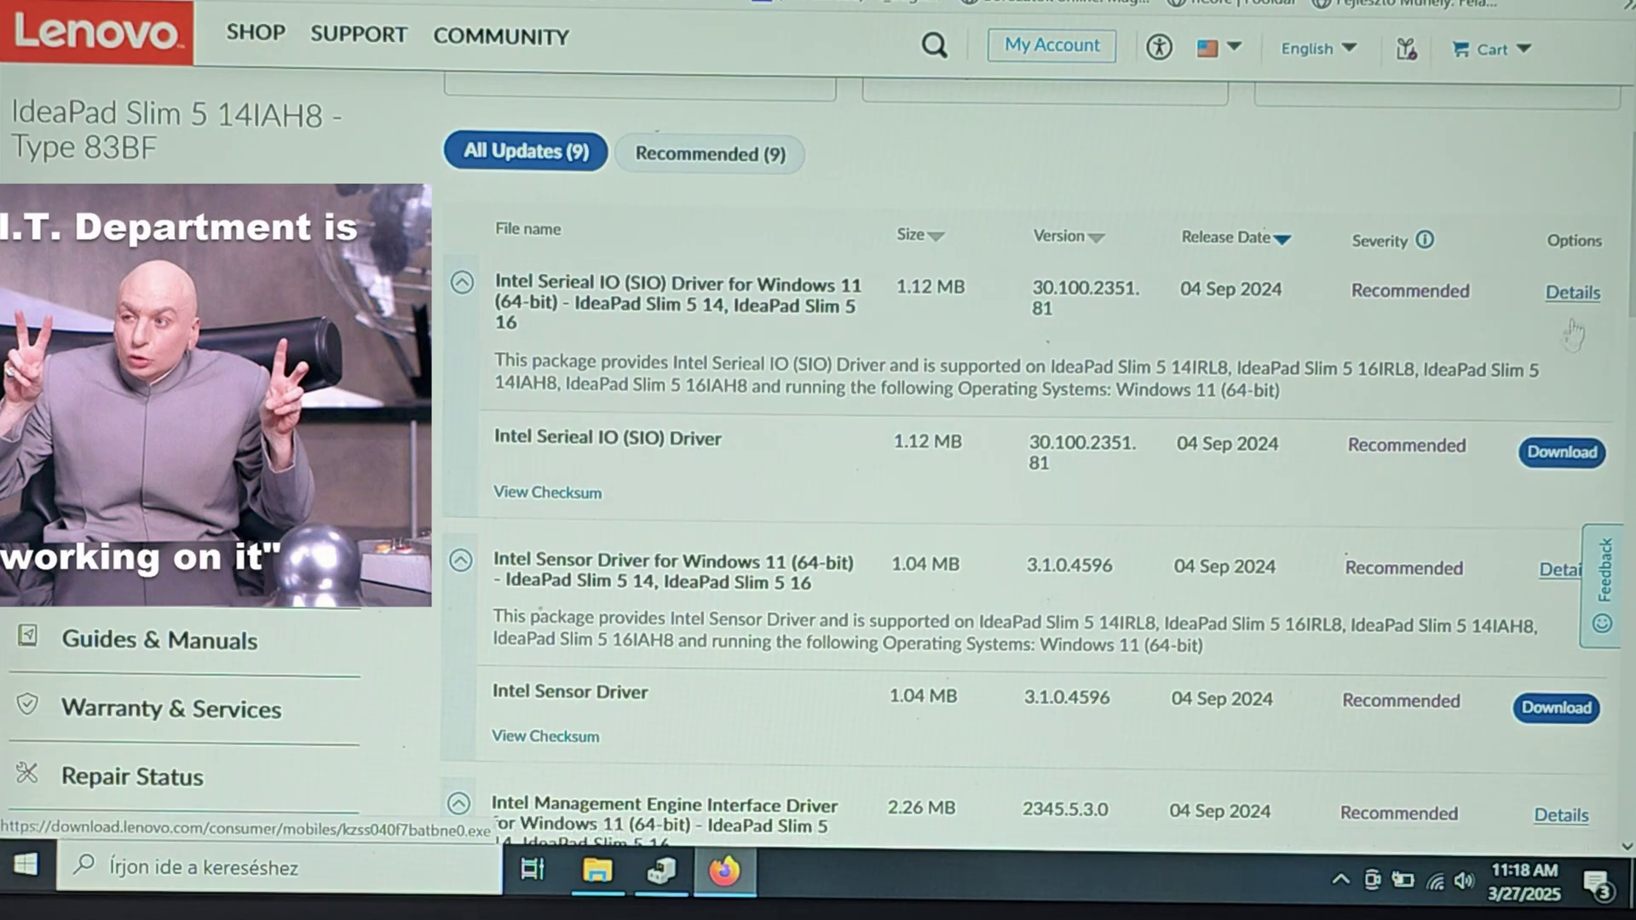
left_click(1585, 296)
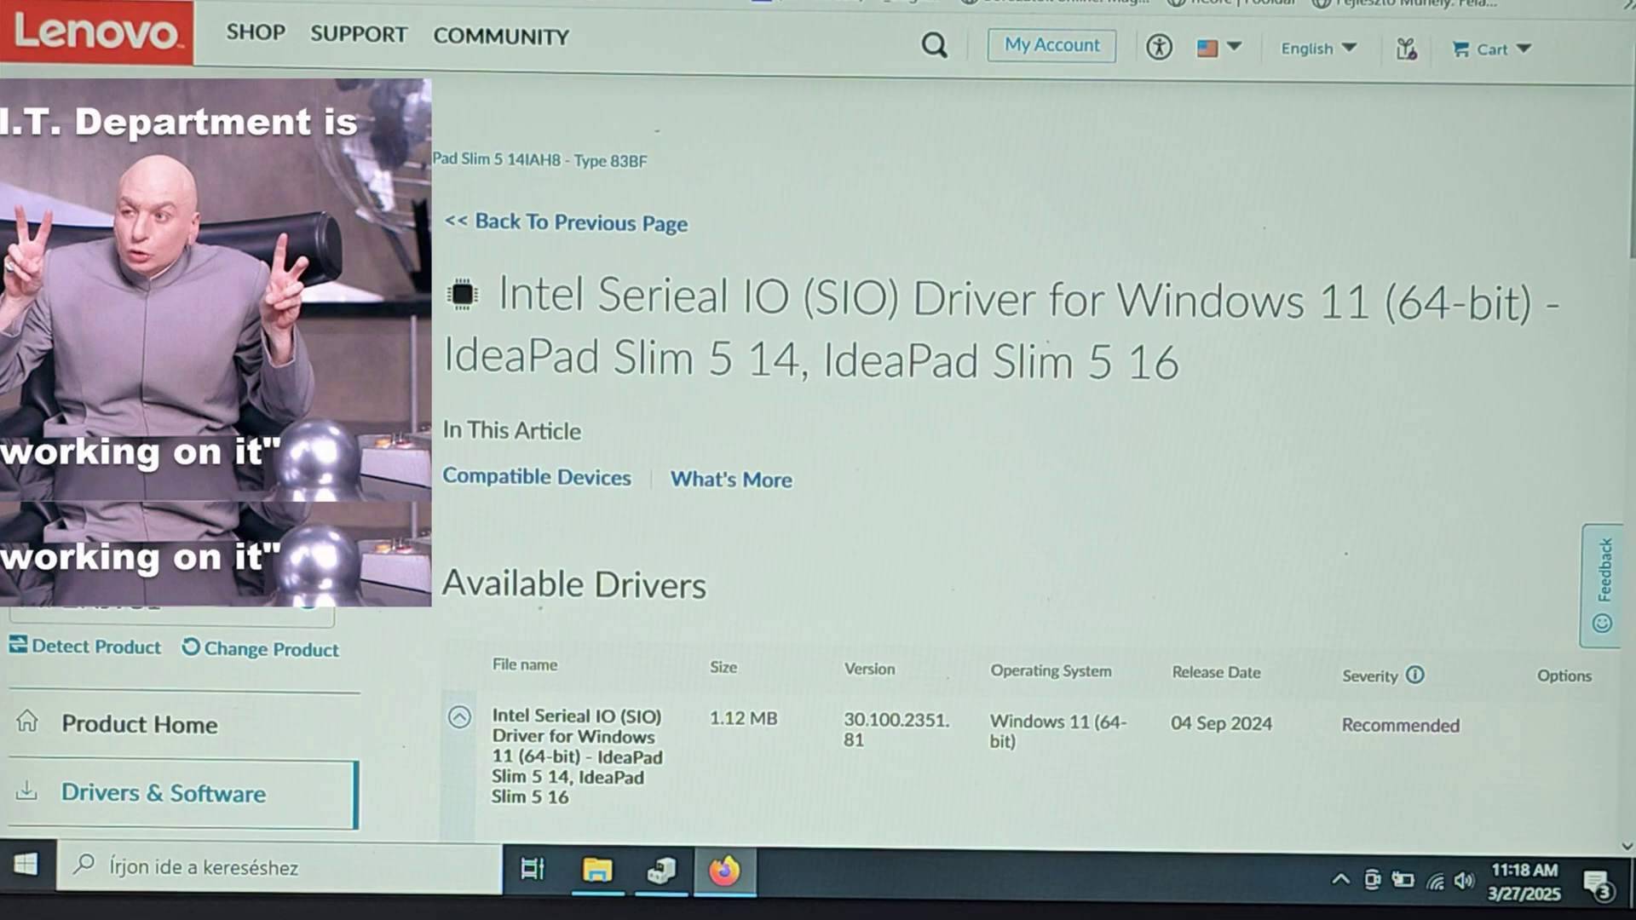
scroll(1626, 367, "down", 5)
left_click(1562, 422)
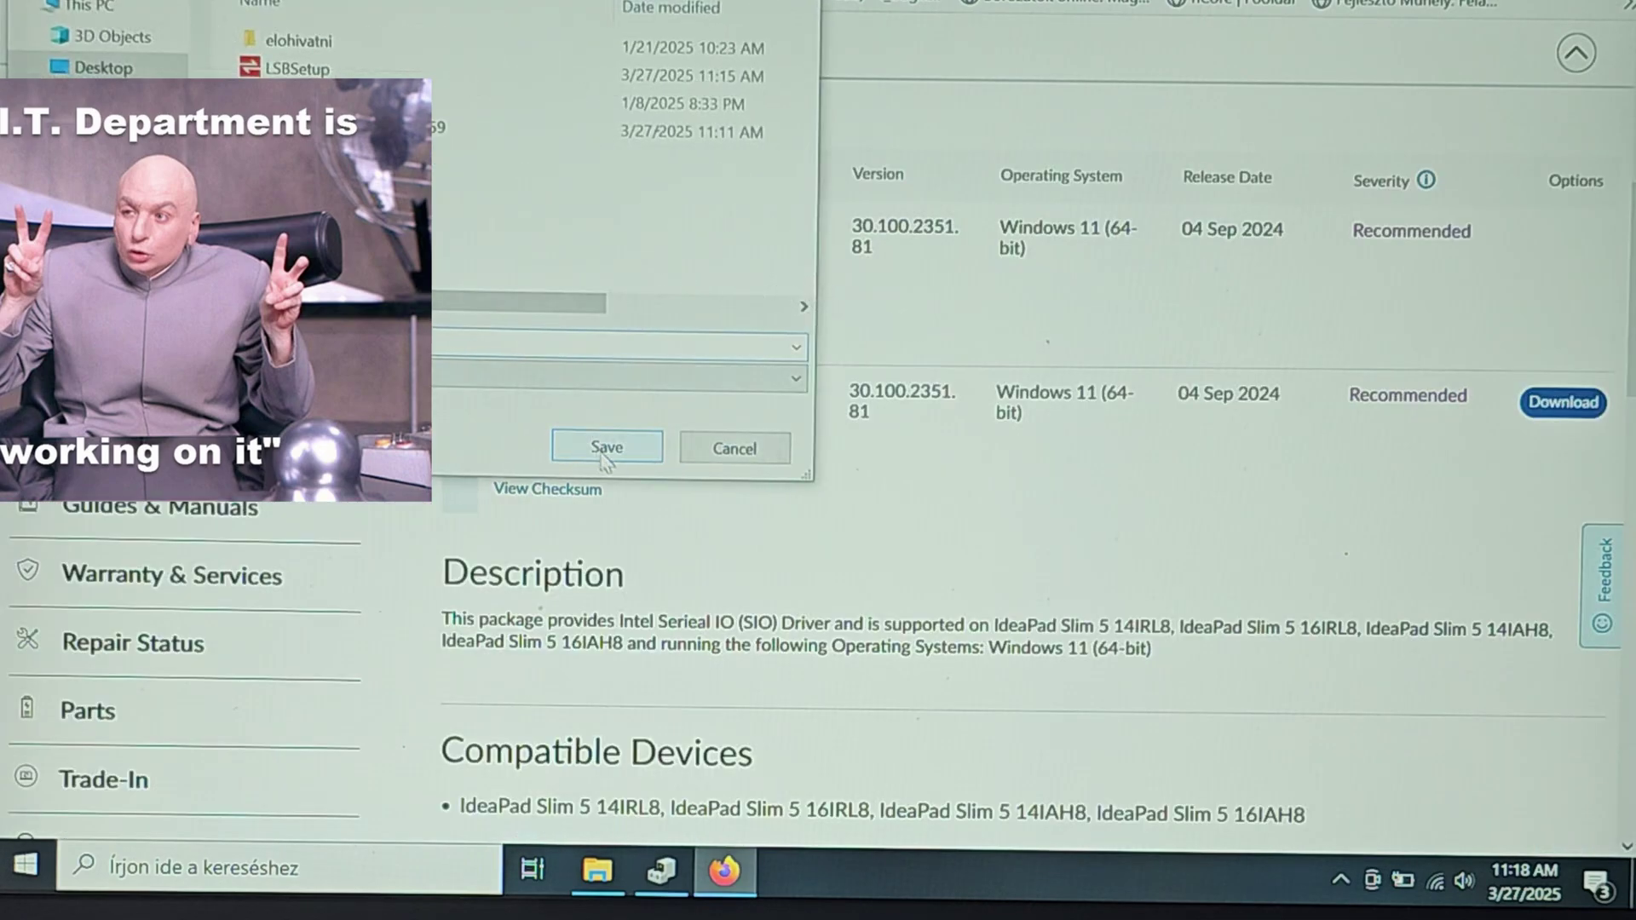
left_click(606, 450)
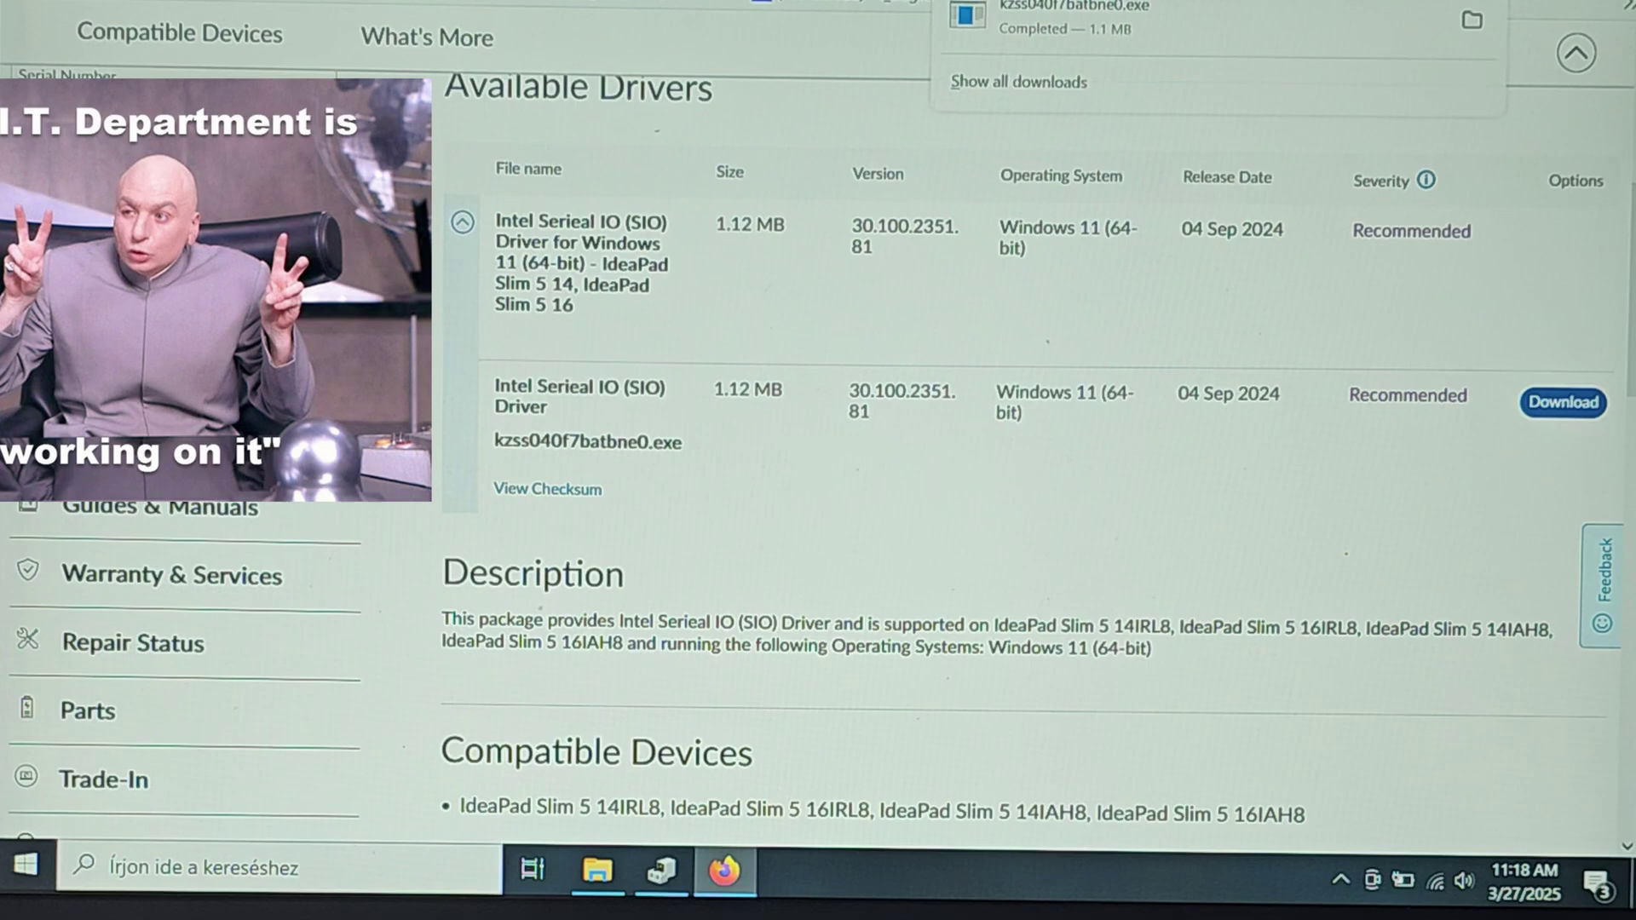
Launch the Serial IO installer as administrator, choose English, accept the license, and pick full install
left_click(1201, 29)
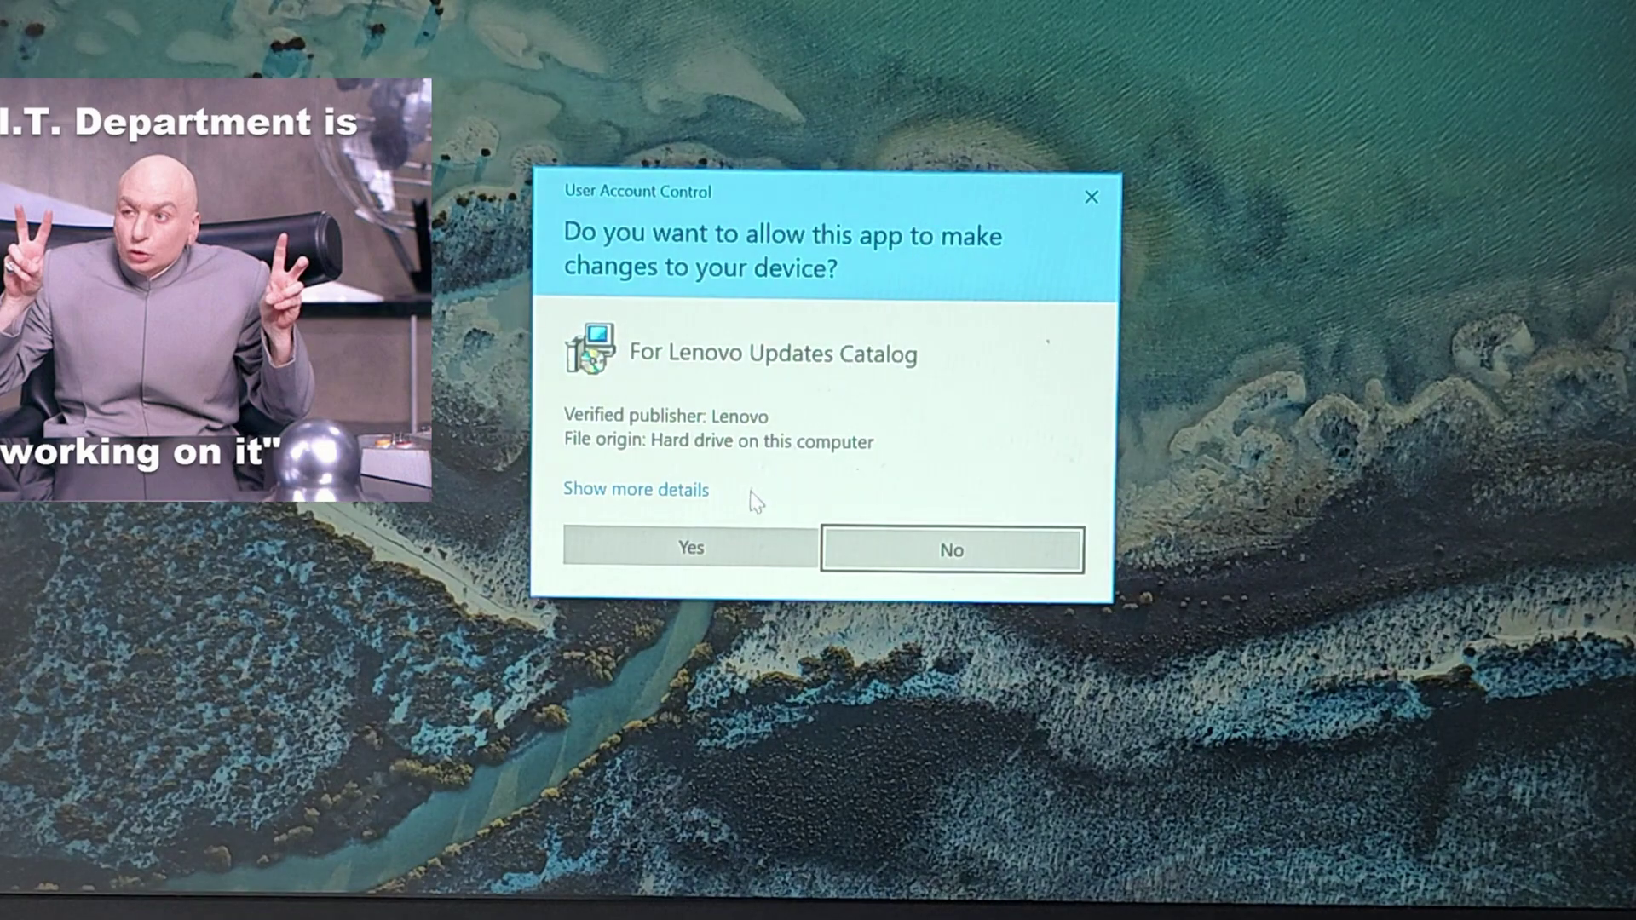
left_click(707, 557)
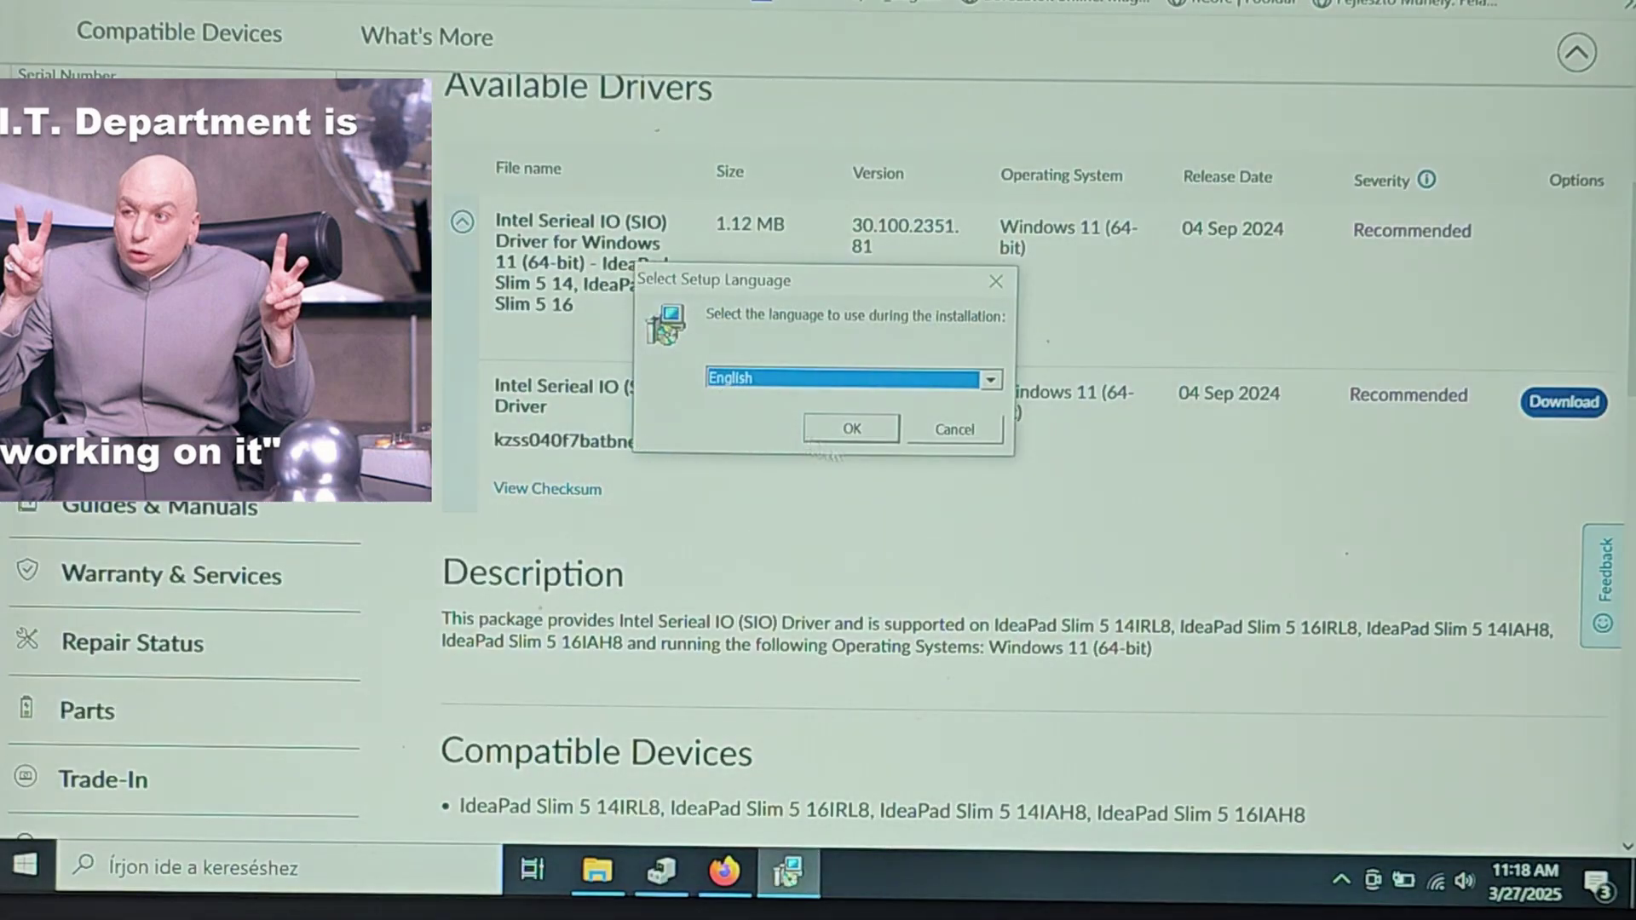
left_click(838, 432)
left_click(675, 501)
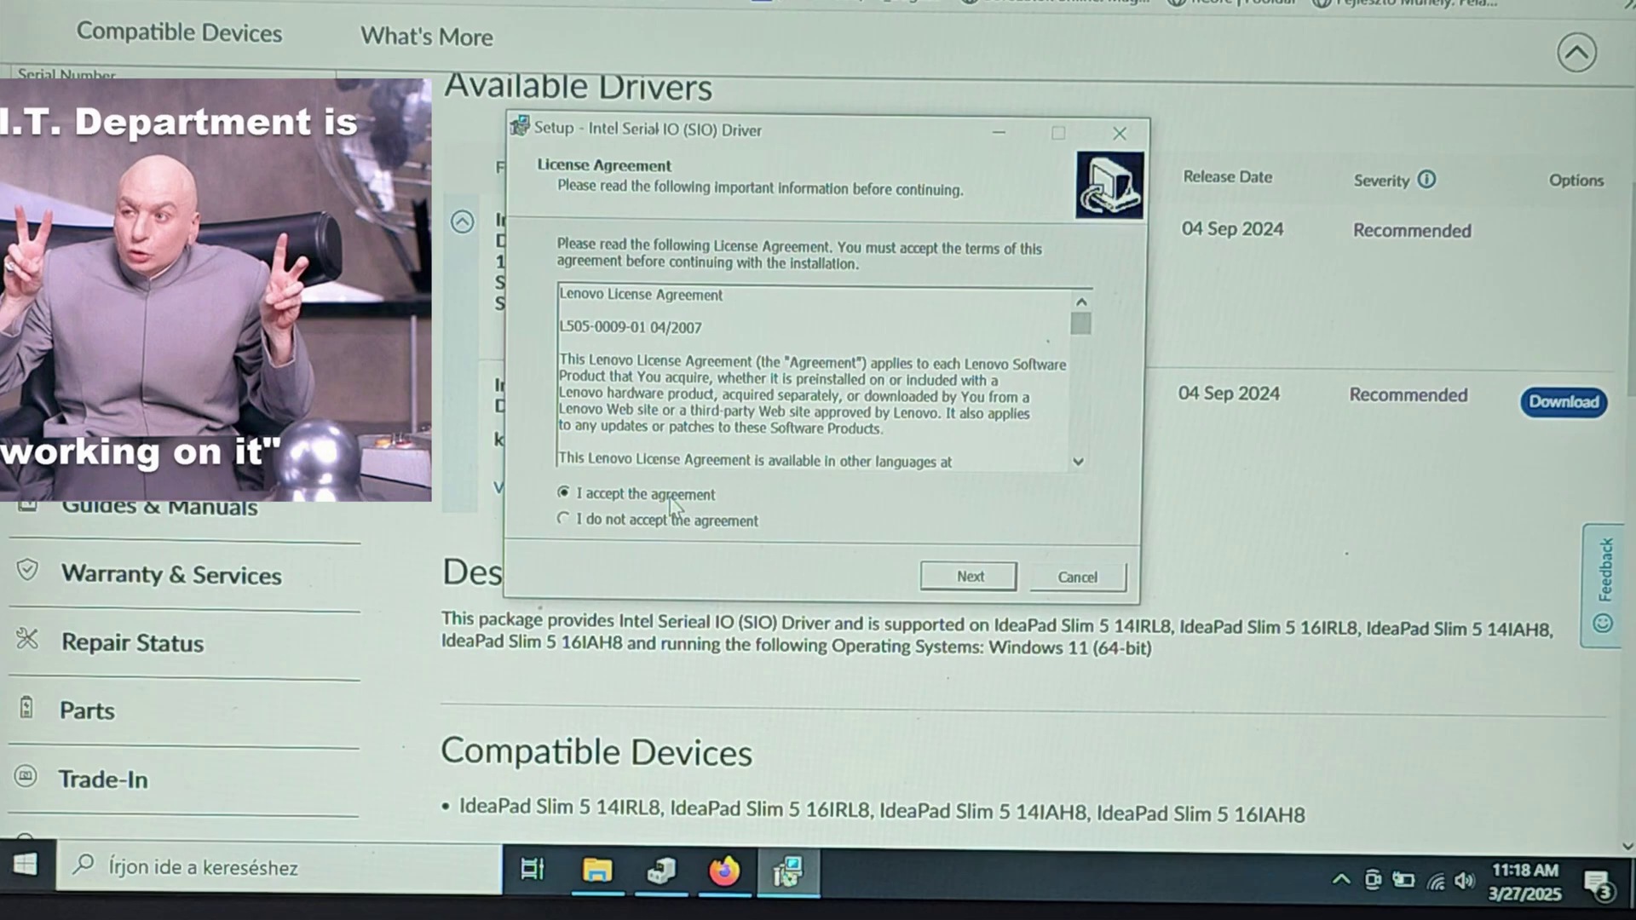
left_click(968, 580)
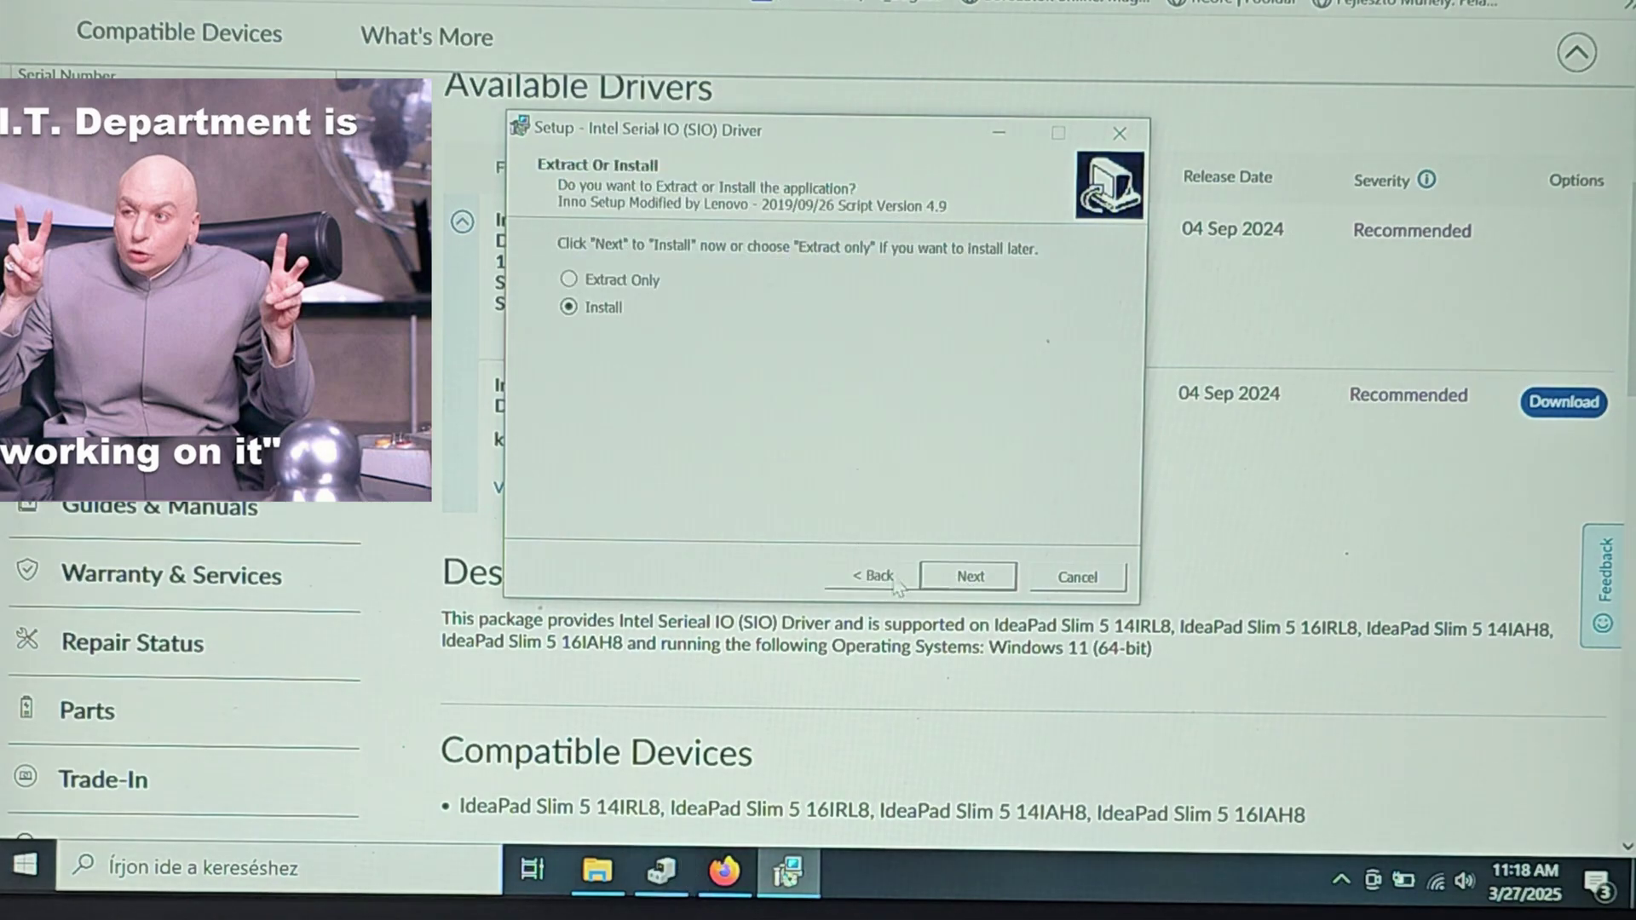
left_click(1000, 581)
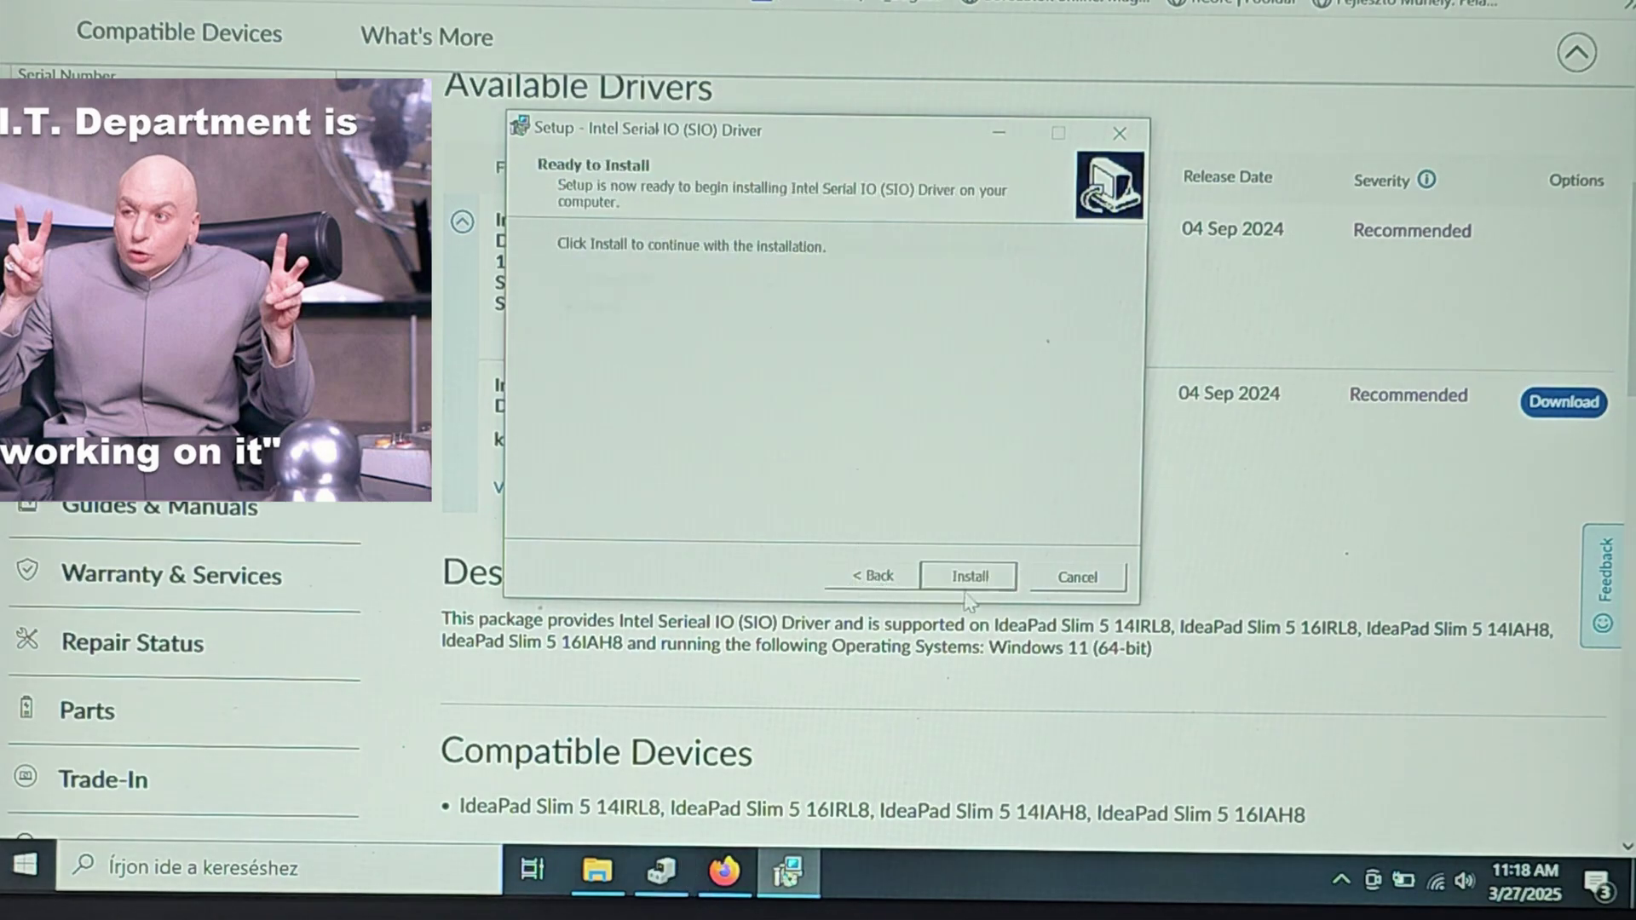
Move the wizard clear of Device Manager, install the driver, and acknowledge the success message
left_click(663, 874)
left_click(1123, 355)
left_click_drag(959, 130, 1170, 169)
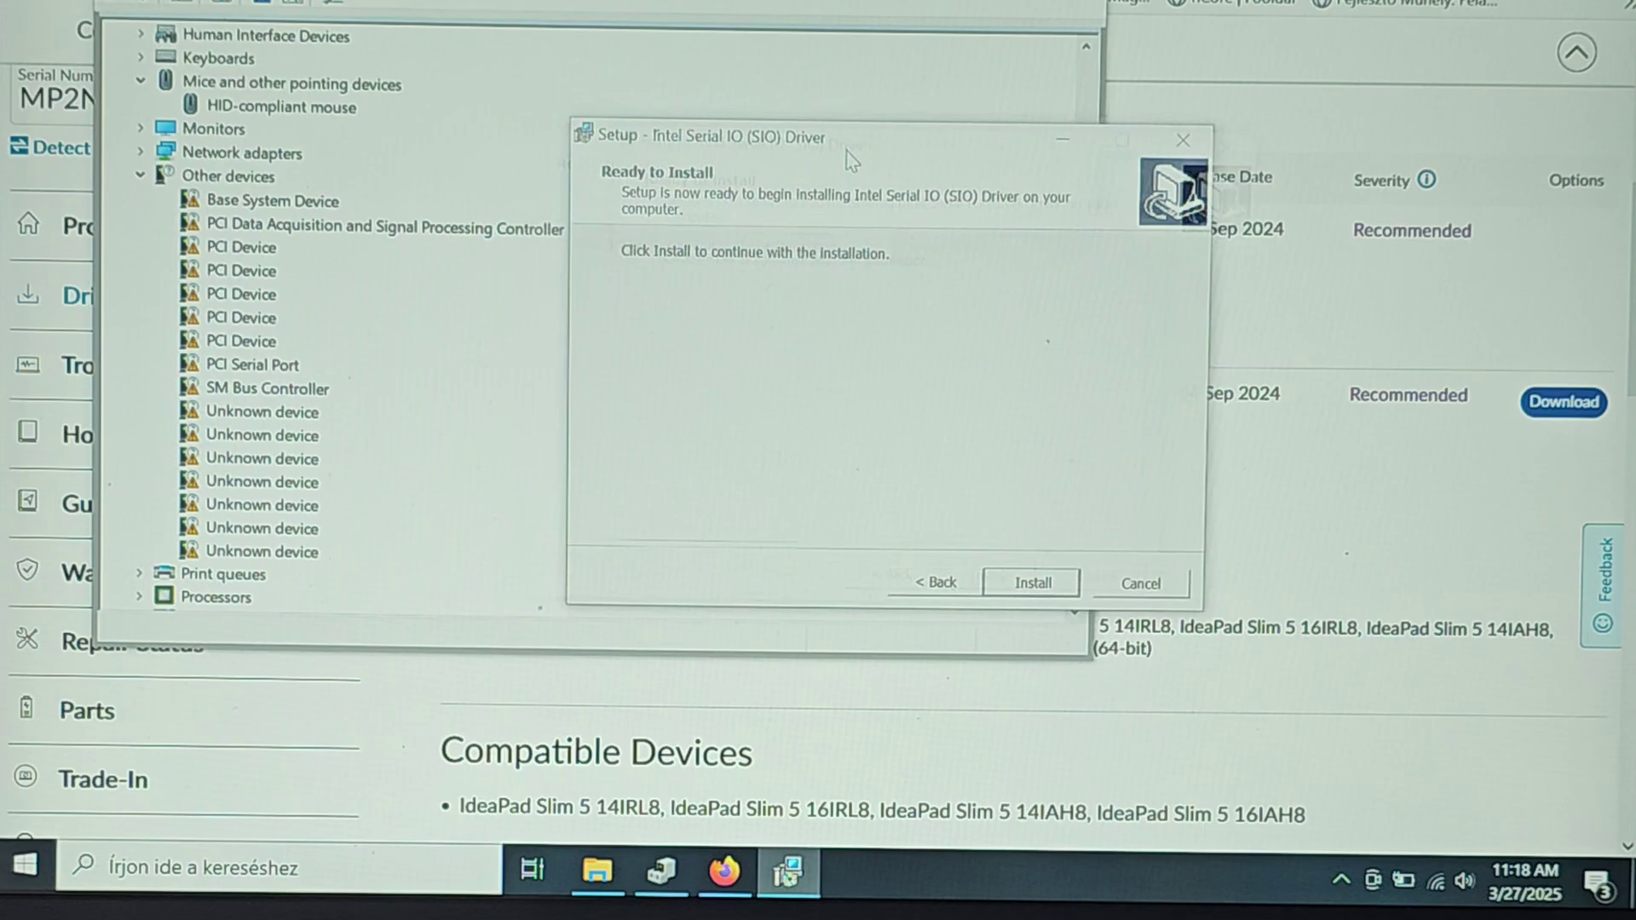
left_click(1165, 616)
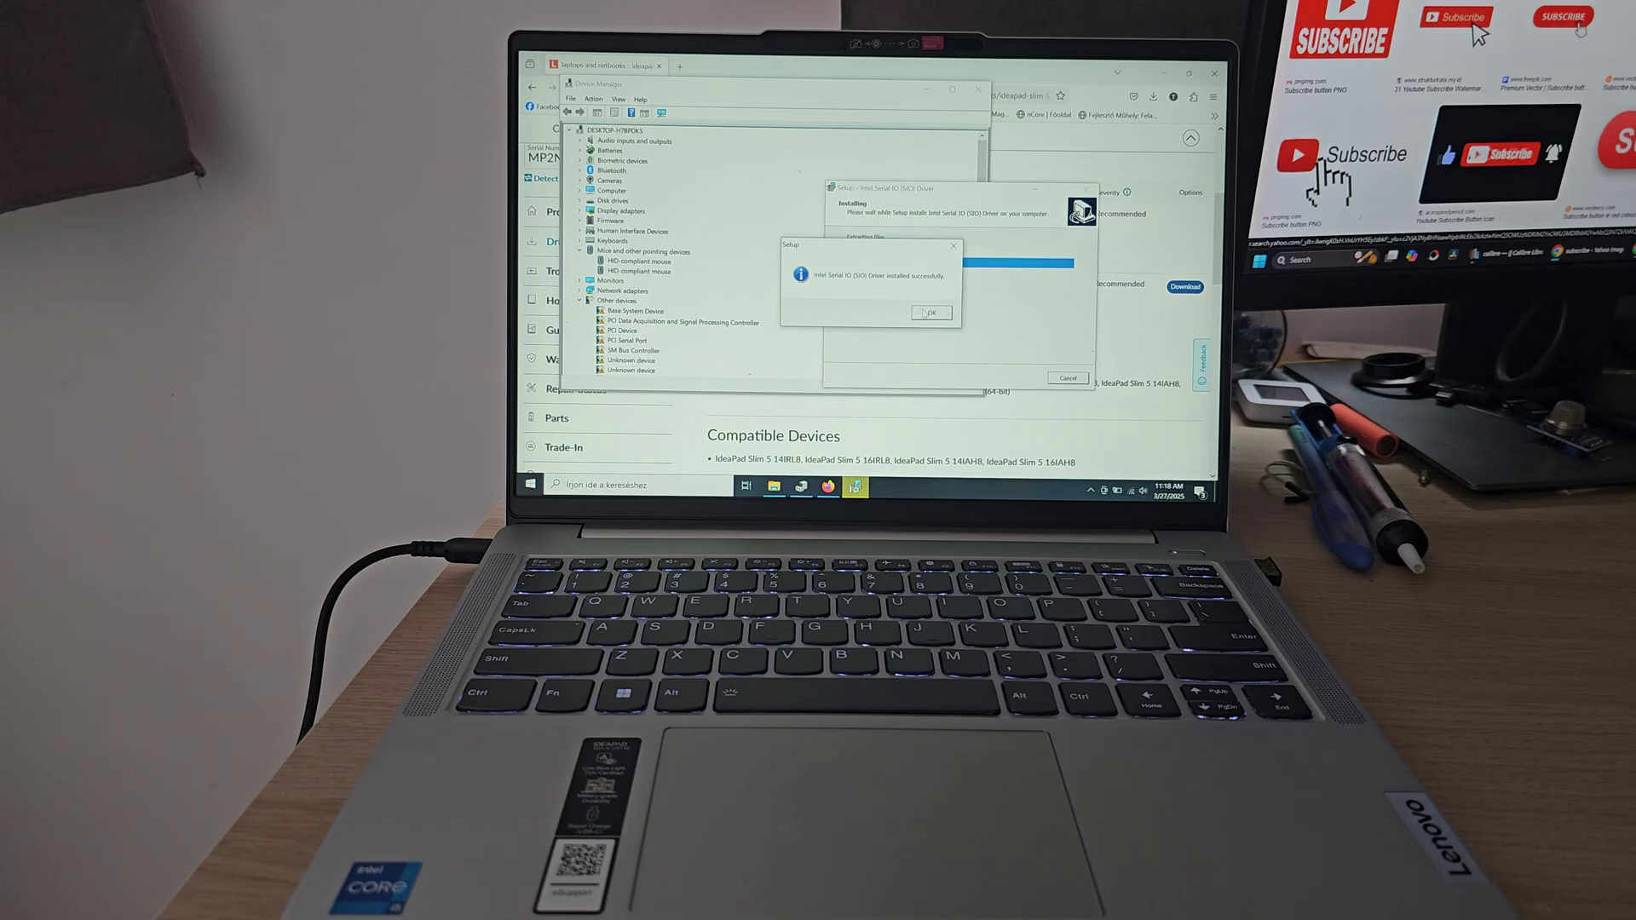
left_click(926, 313)
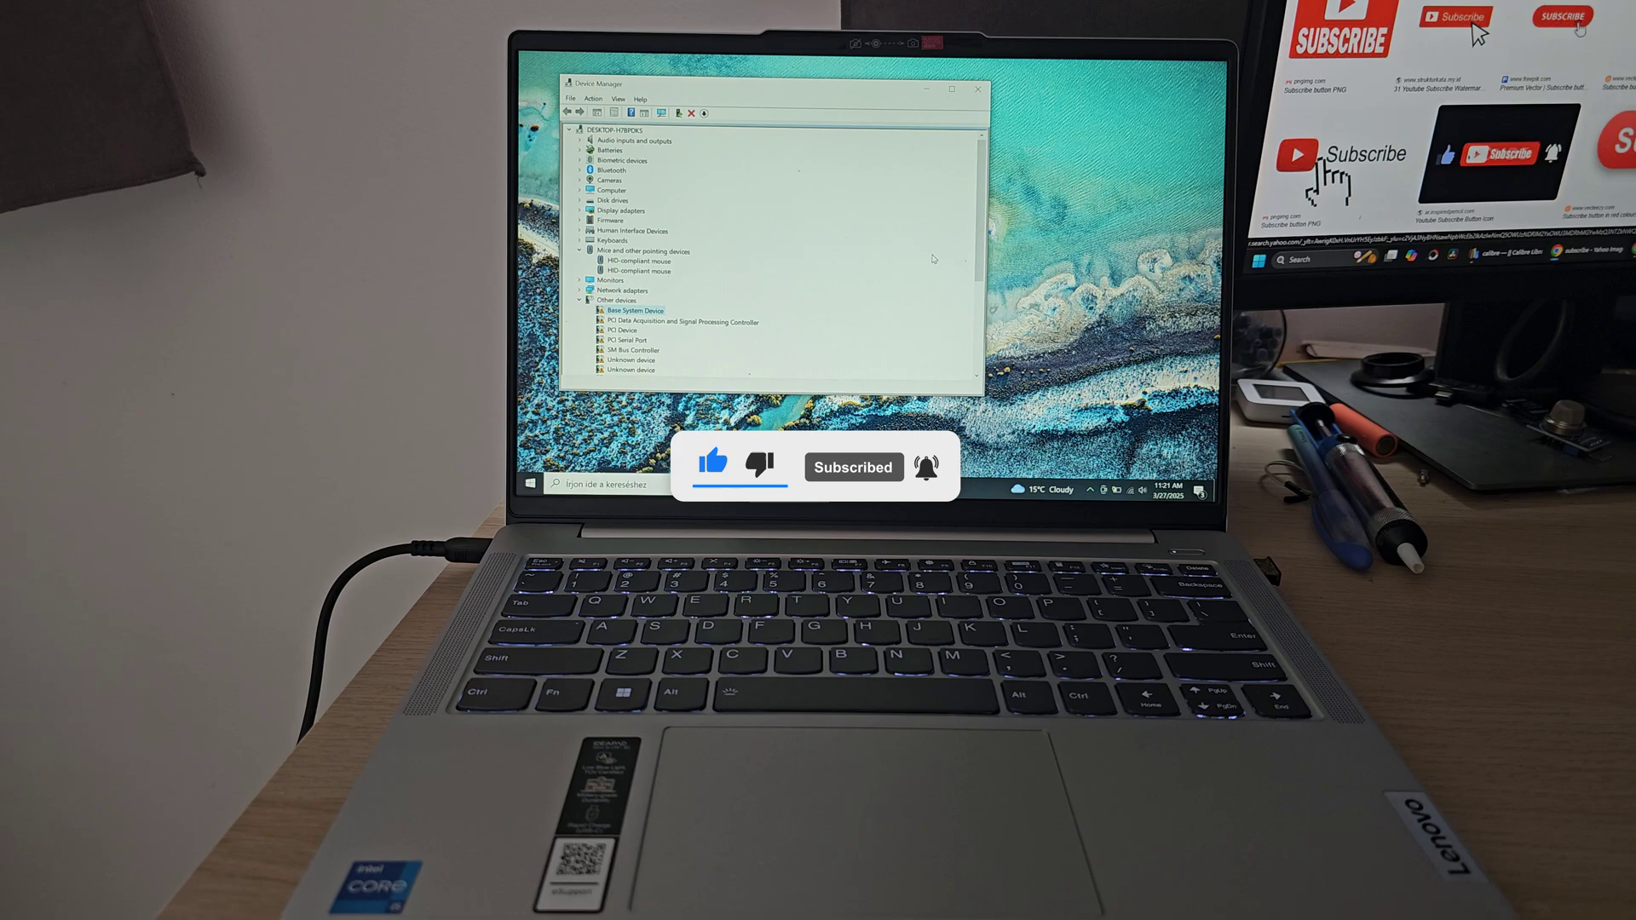
left_click_drag(982, 234, 980, 266)
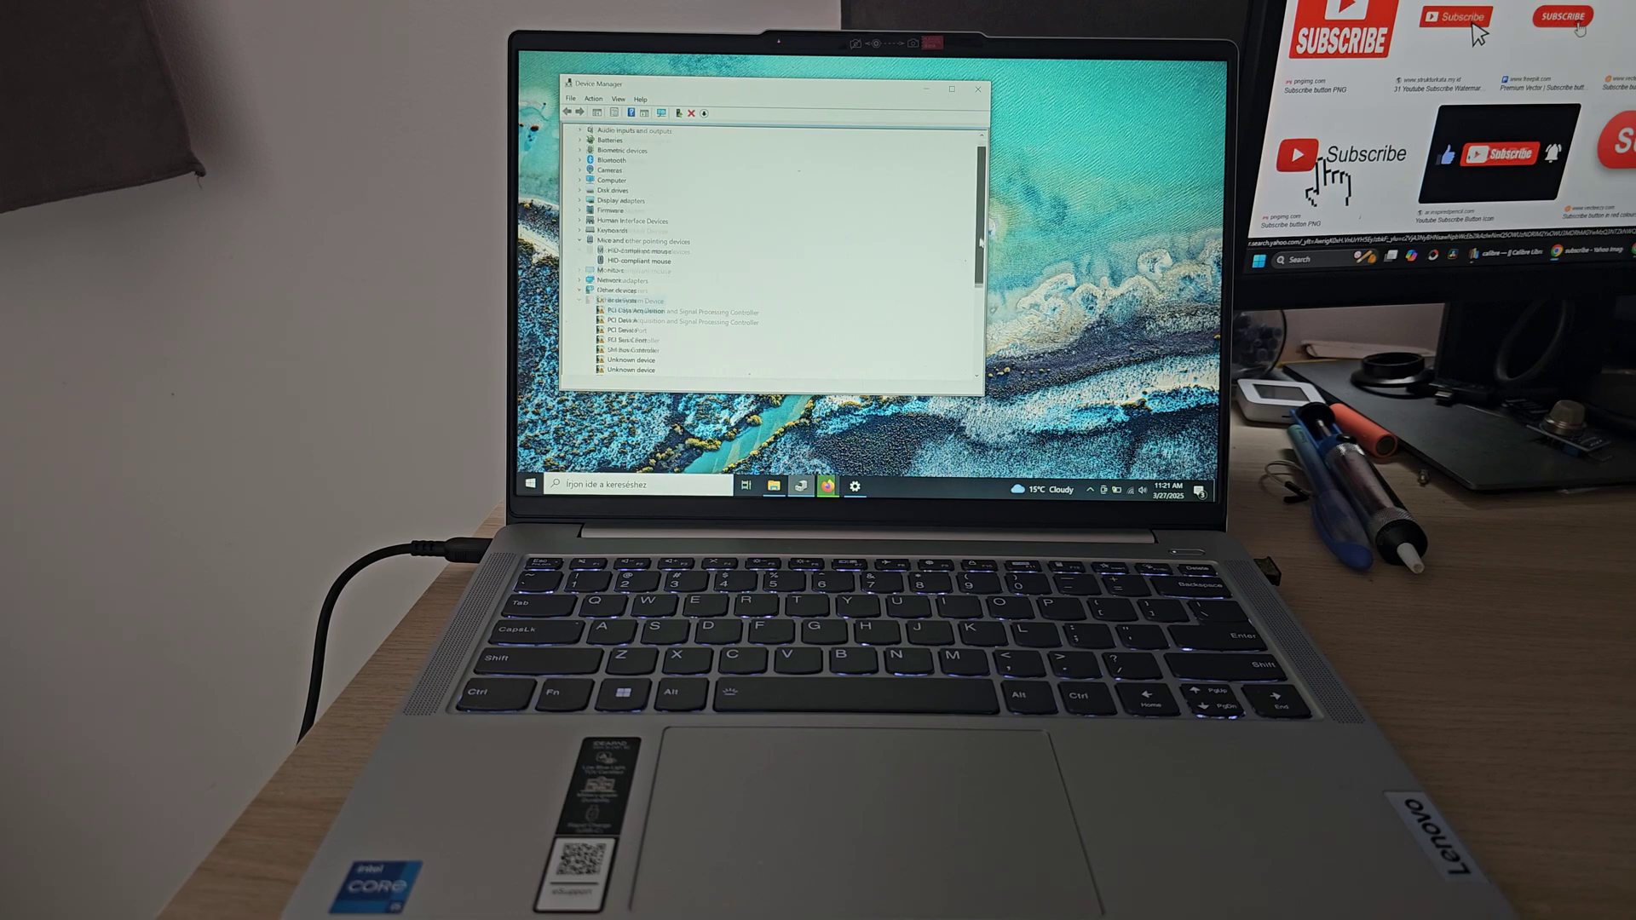